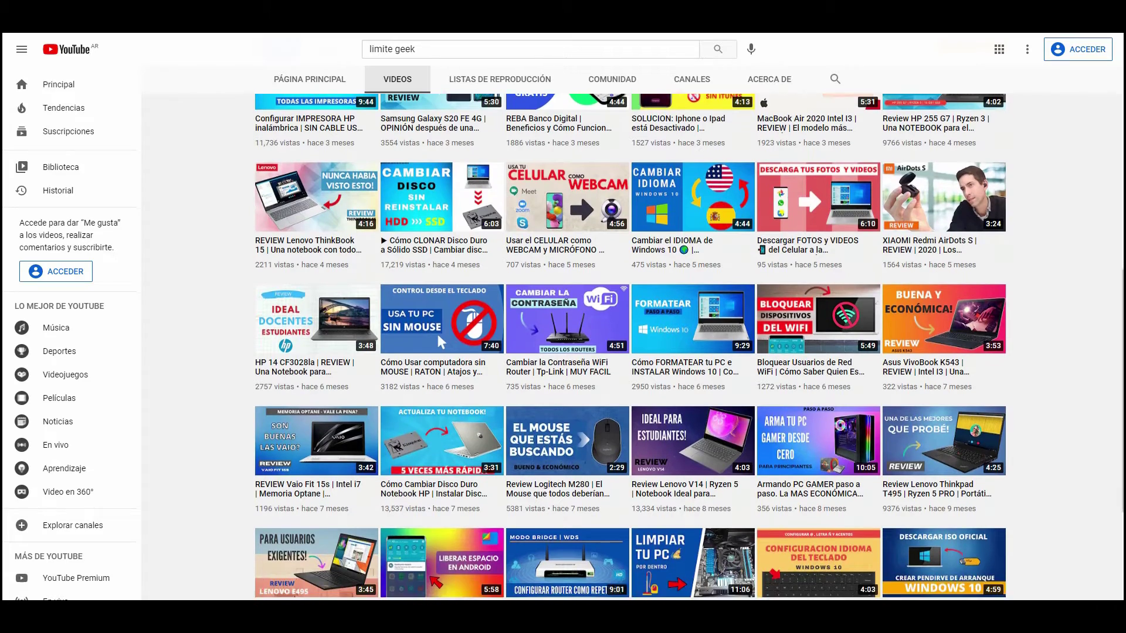
pyautogui.scroll(-1, 630, 346)
pyautogui.scroll(-1, 630, 346)
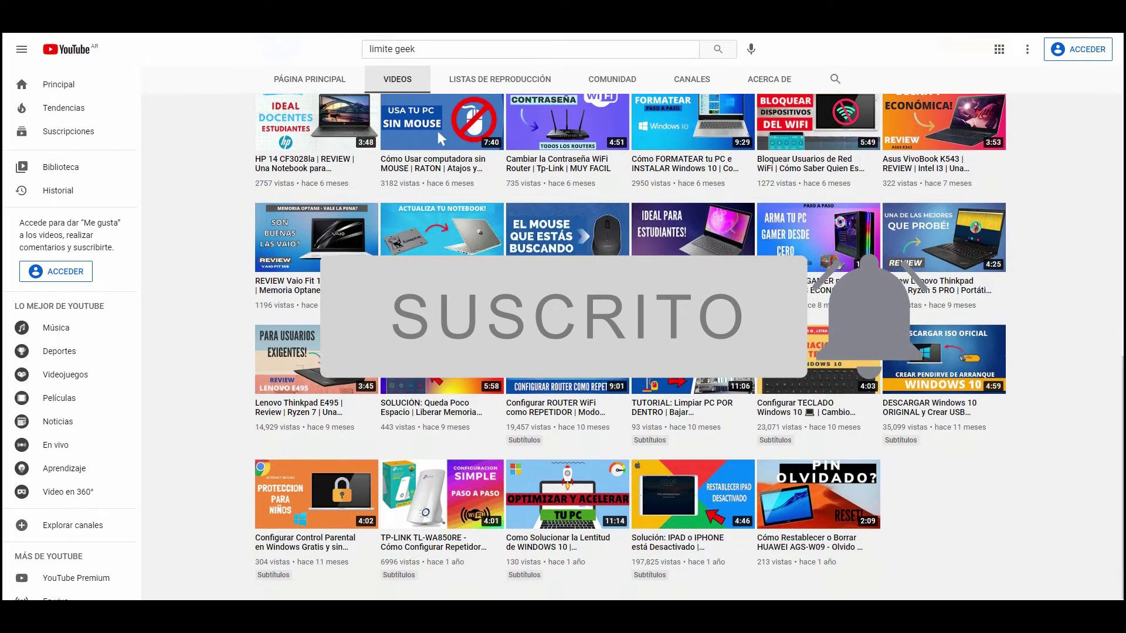
pyautogui.scroll(1, 631, 346)
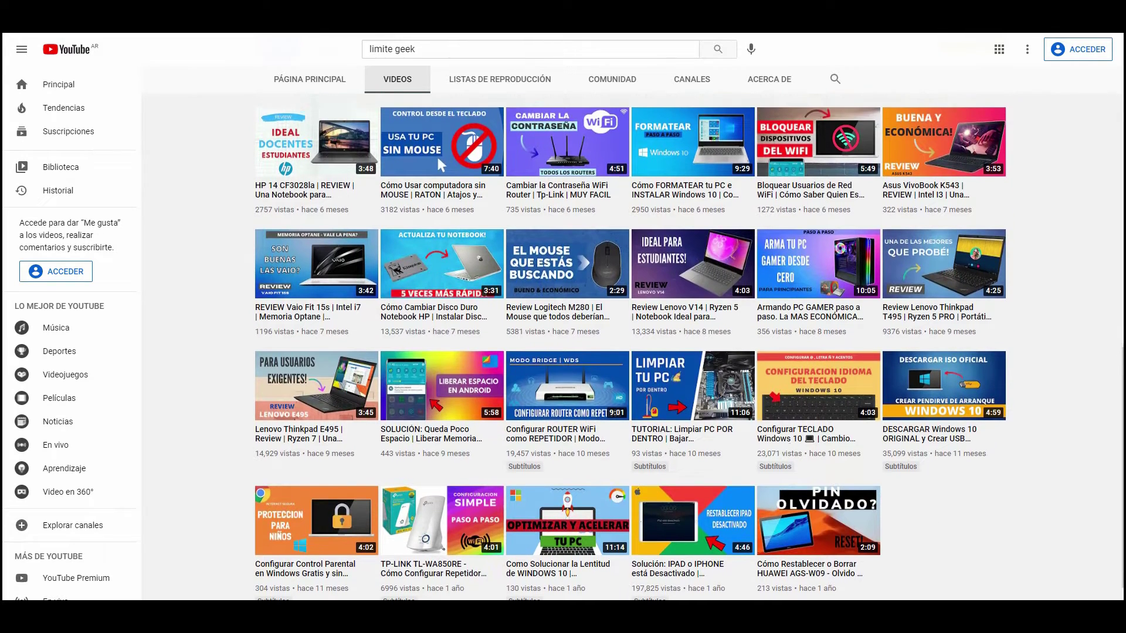
pyautogui.scroll(2, 631, 346)
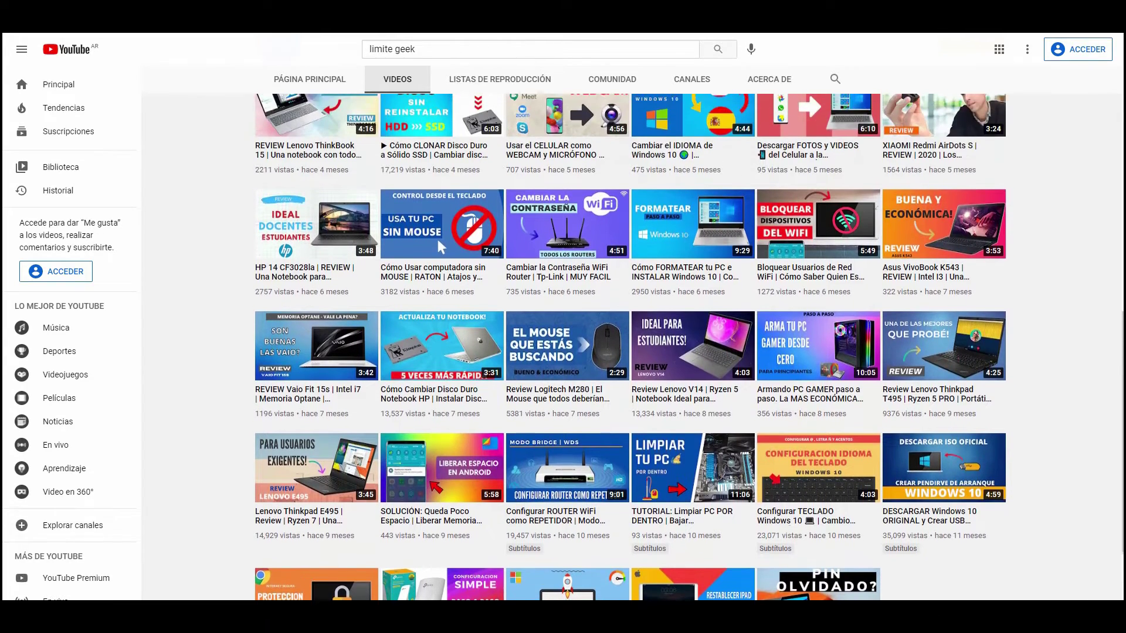
pyautogui.scroll(1, 631, 346)
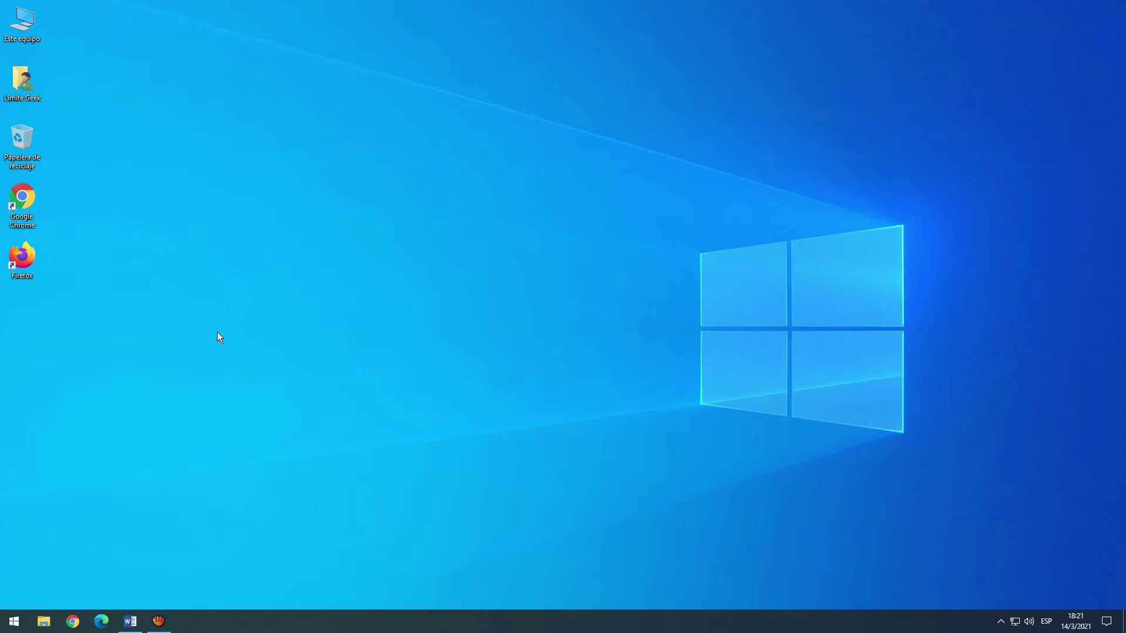
# Open Google Chrome and search Google for "cobian backup".
pyautogui.doubleClick(22, 199)
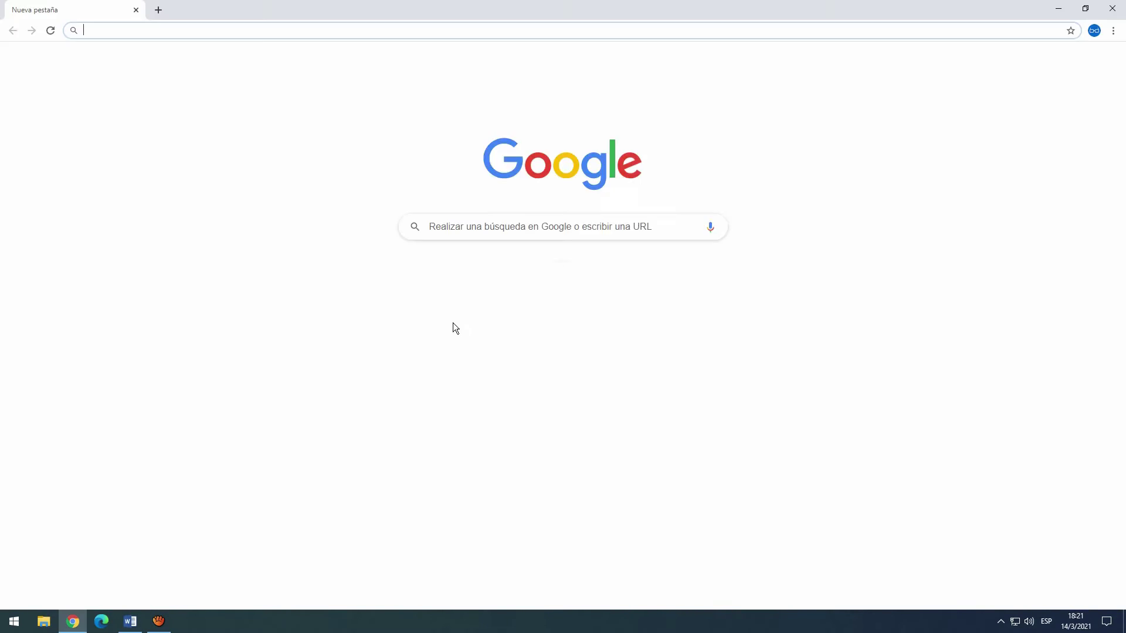
pyautogui.click(477, 231)
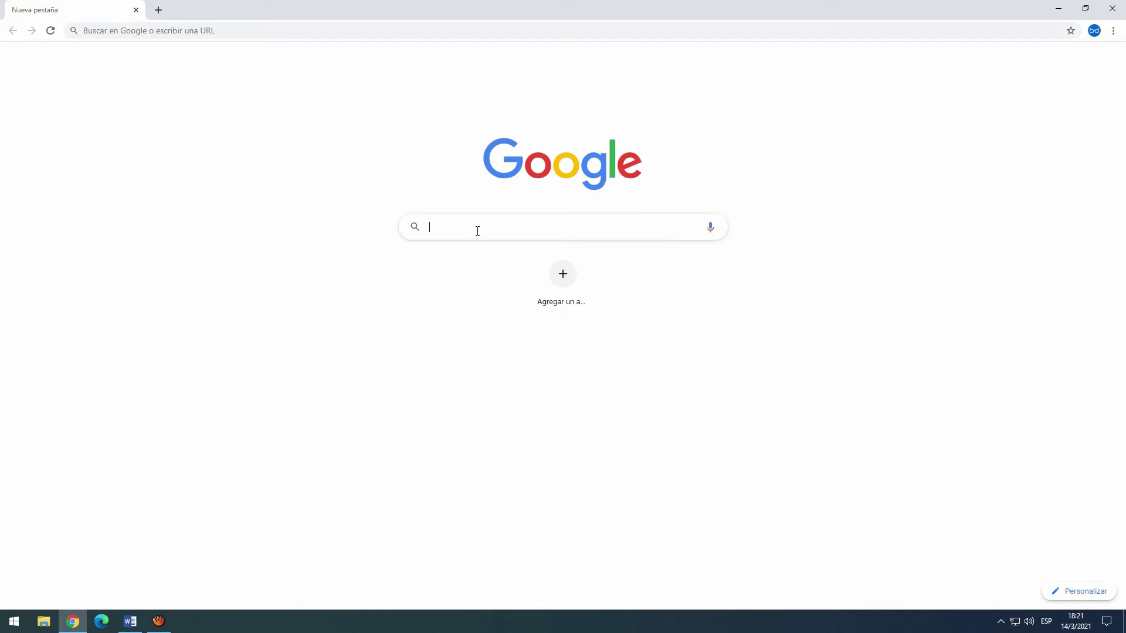
pyautogui.write('cobian backu')
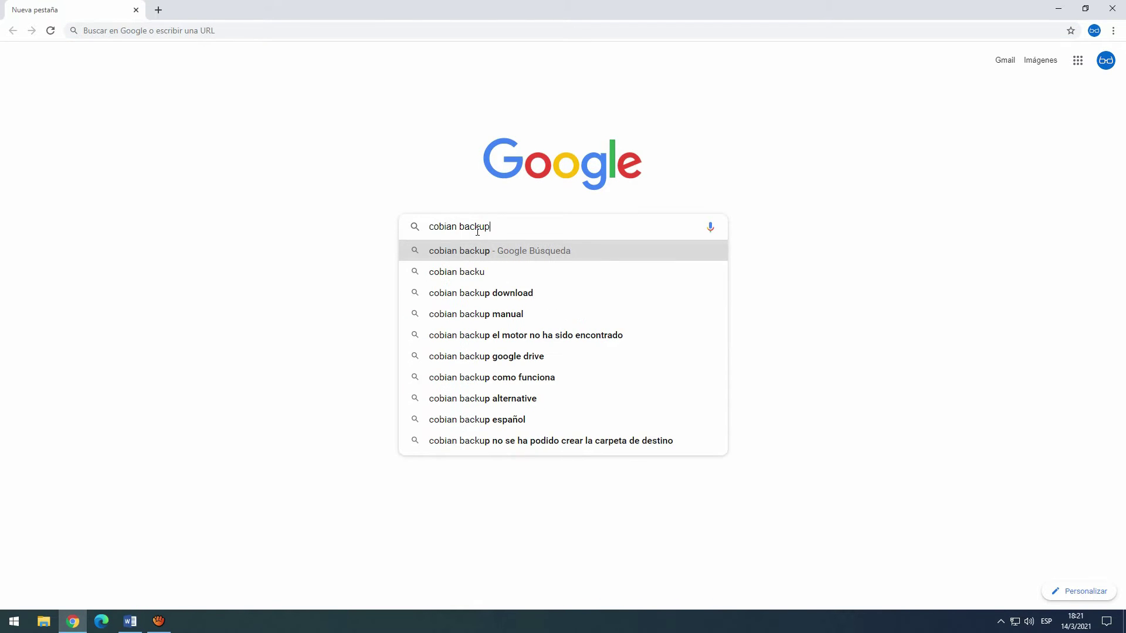
pyautogui.write('p')
pyautogui.press('Return')
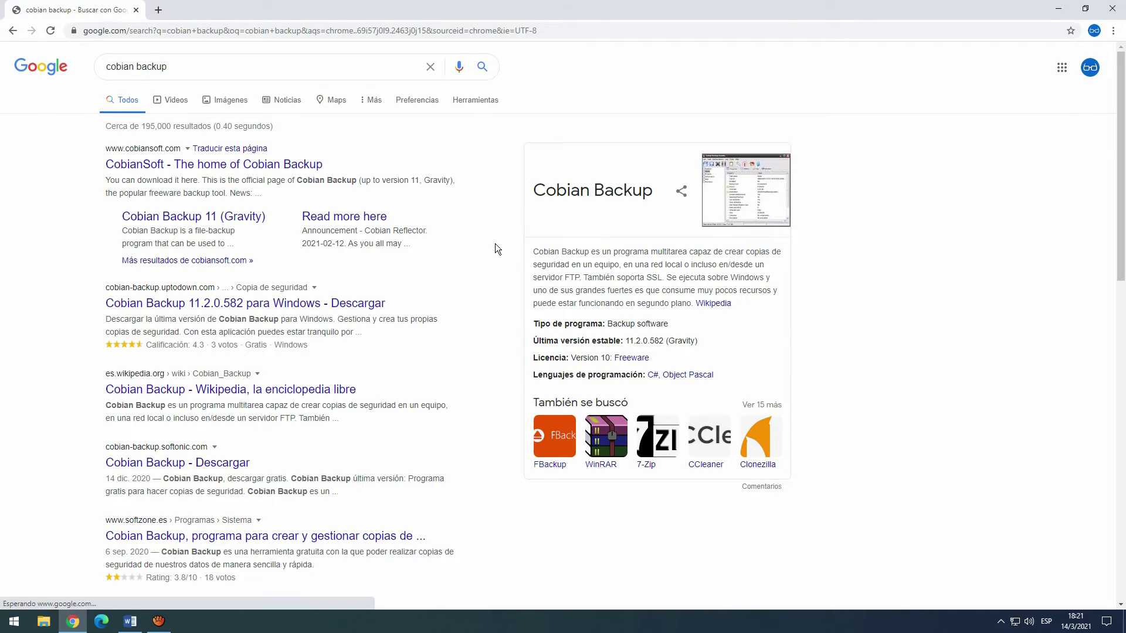
# Download Cobian Backup 11 (Gravity) from the official CobianSoft site and run the cbSetup.exe installer.
pyautogui.click(172, 165)
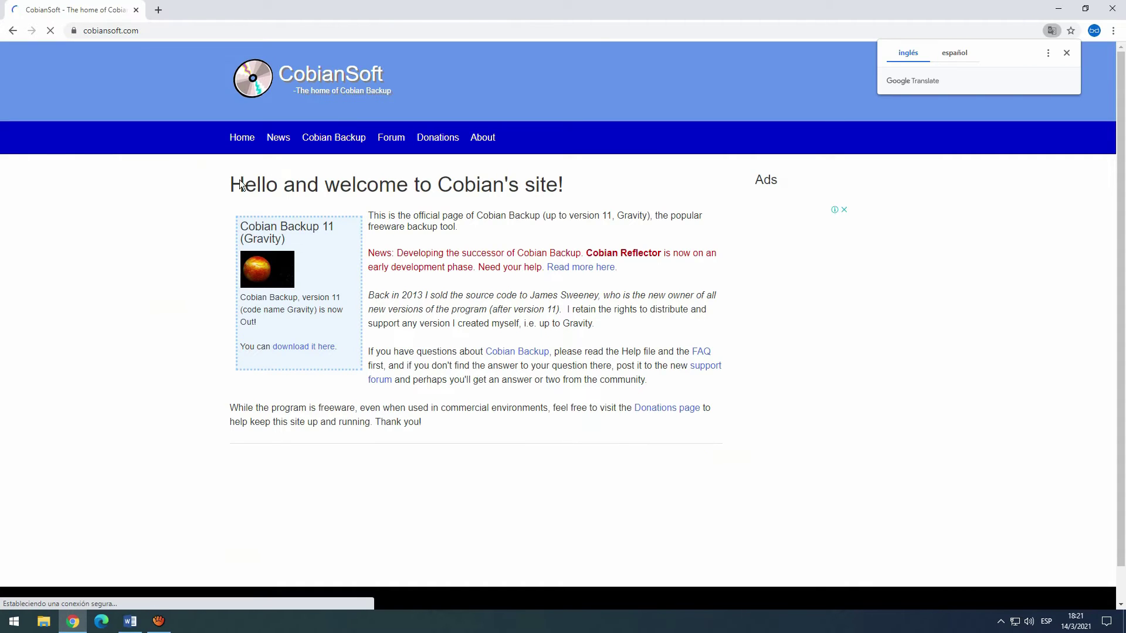
pyautogui.click(313, 348)
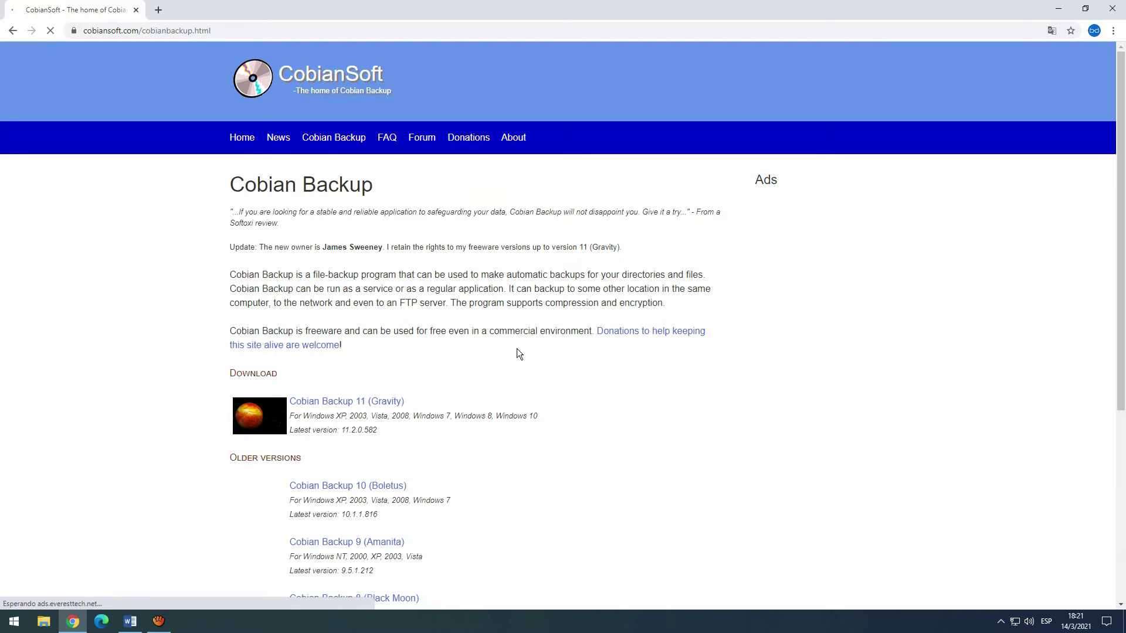
pyautogui.click(342, 401)
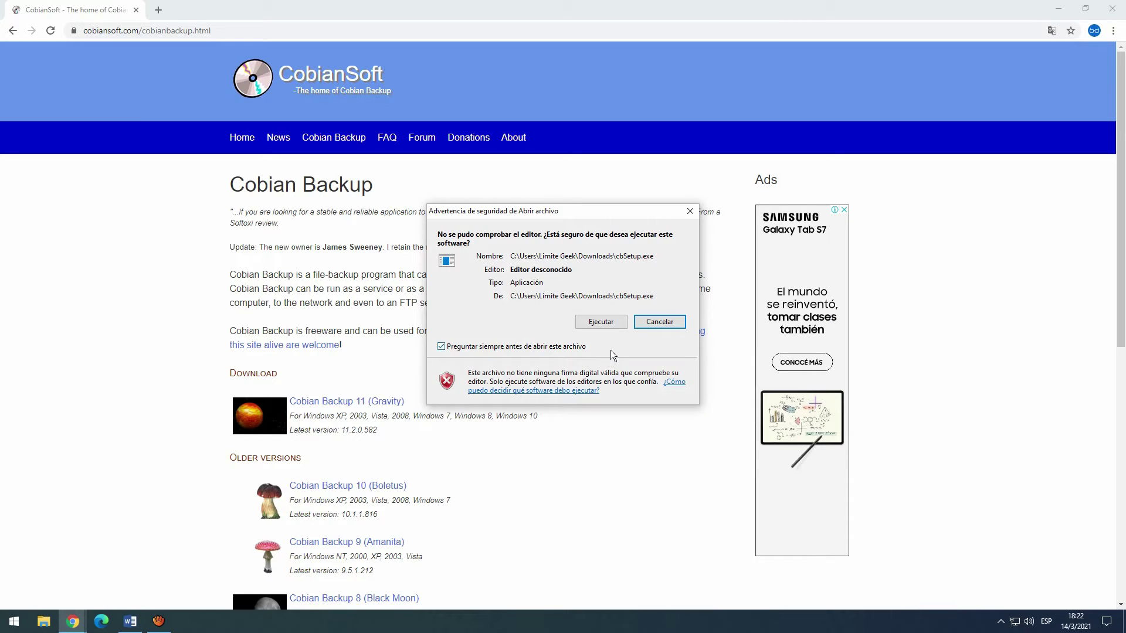
pyautogui.click(615, 324)
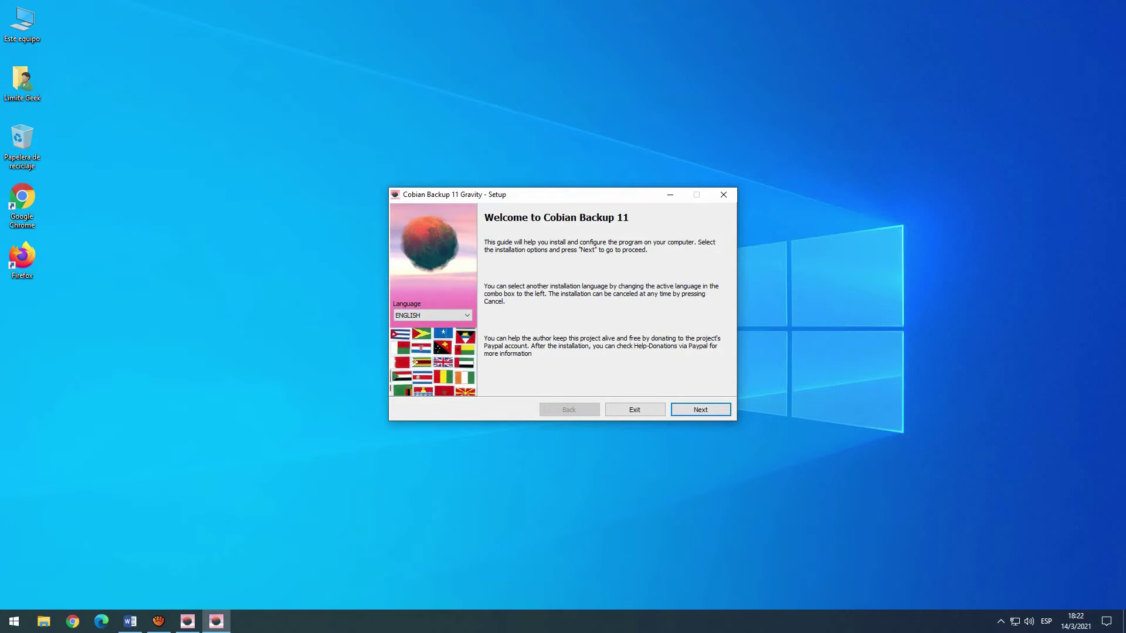
# Set the installer language to Spanish and accept the license conditions.
pyautogui.click(433, 316)
pyautogui.click(416, 334)
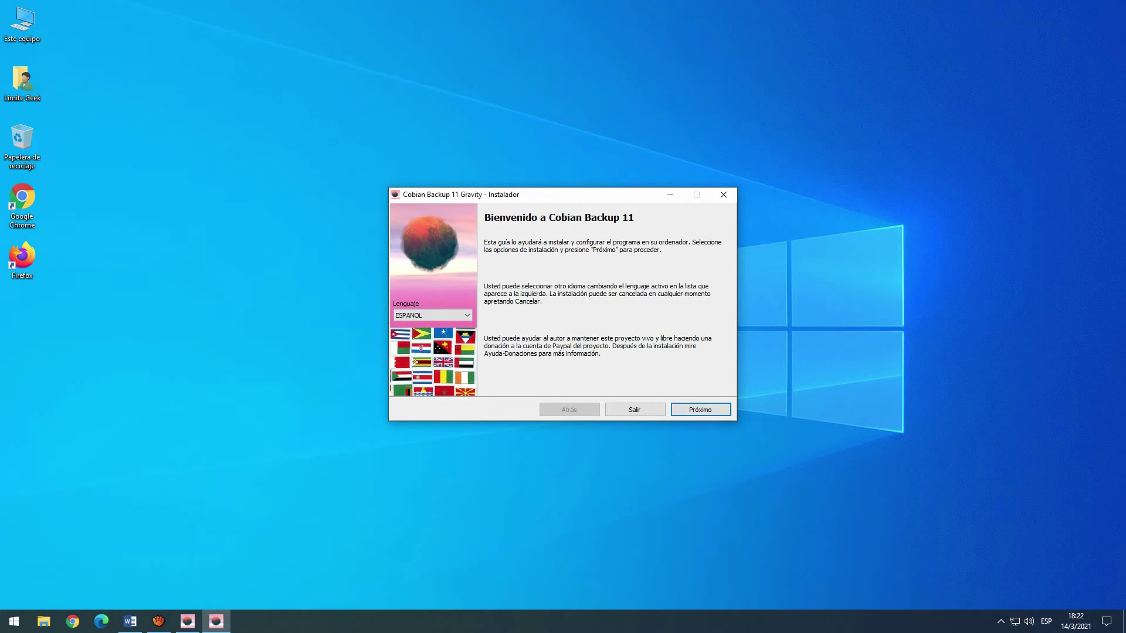
pyautogui.click(701, 410)
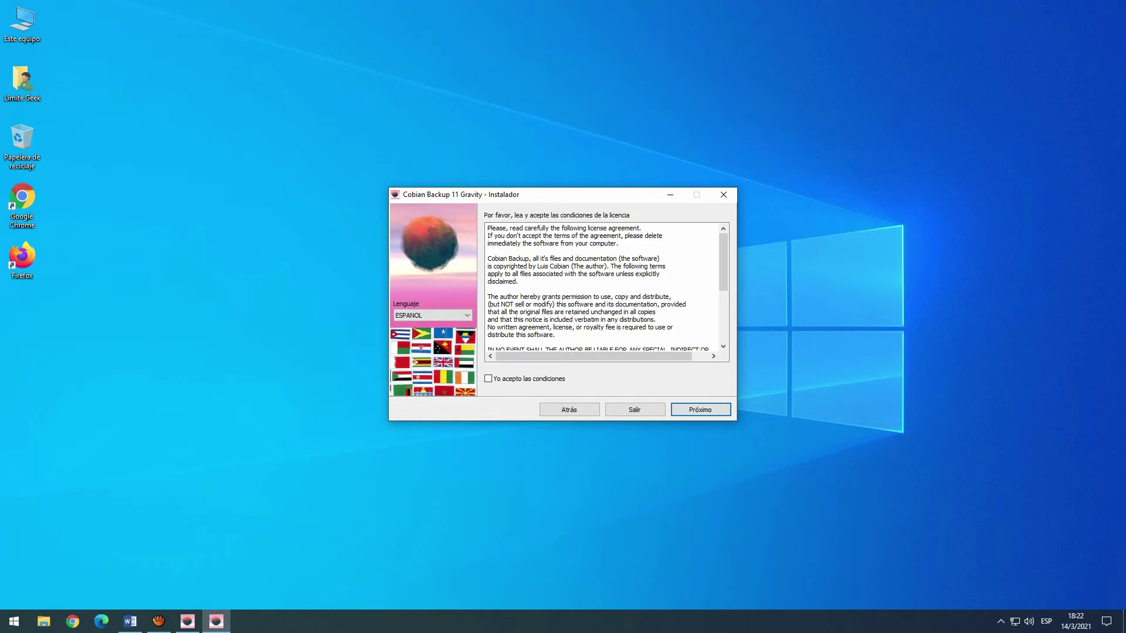
pyautogui.click(488, 379)
pyautogui.click(701, 410)
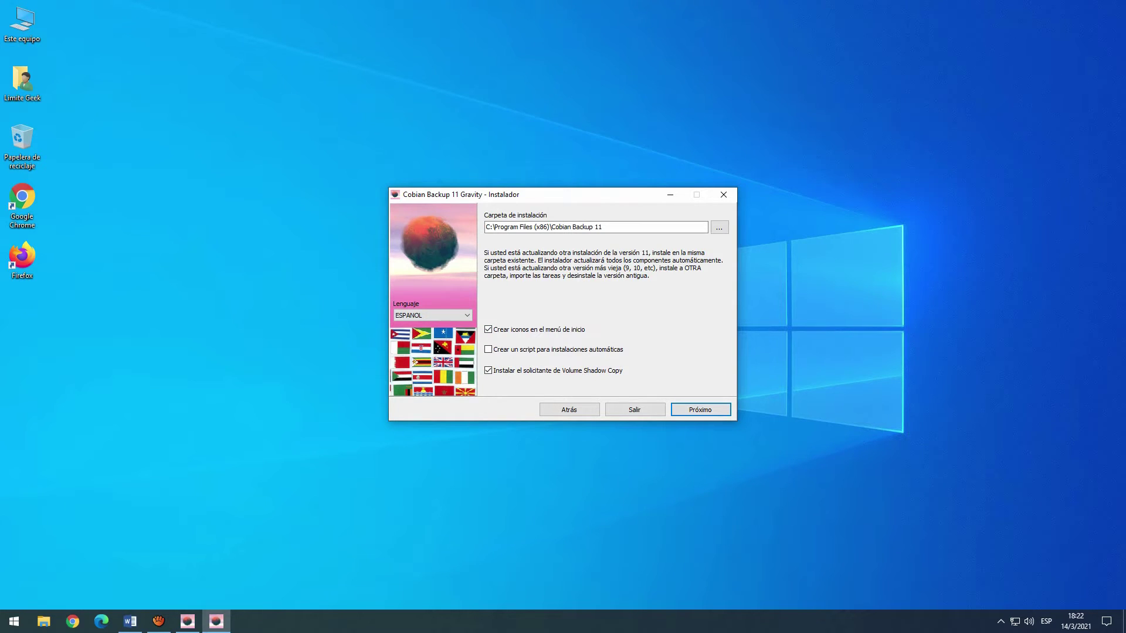
# Install the program in the default folder as "Aplicación (Auto-inicio para todos)" and finish the setup.
pyautogui.press('Return')
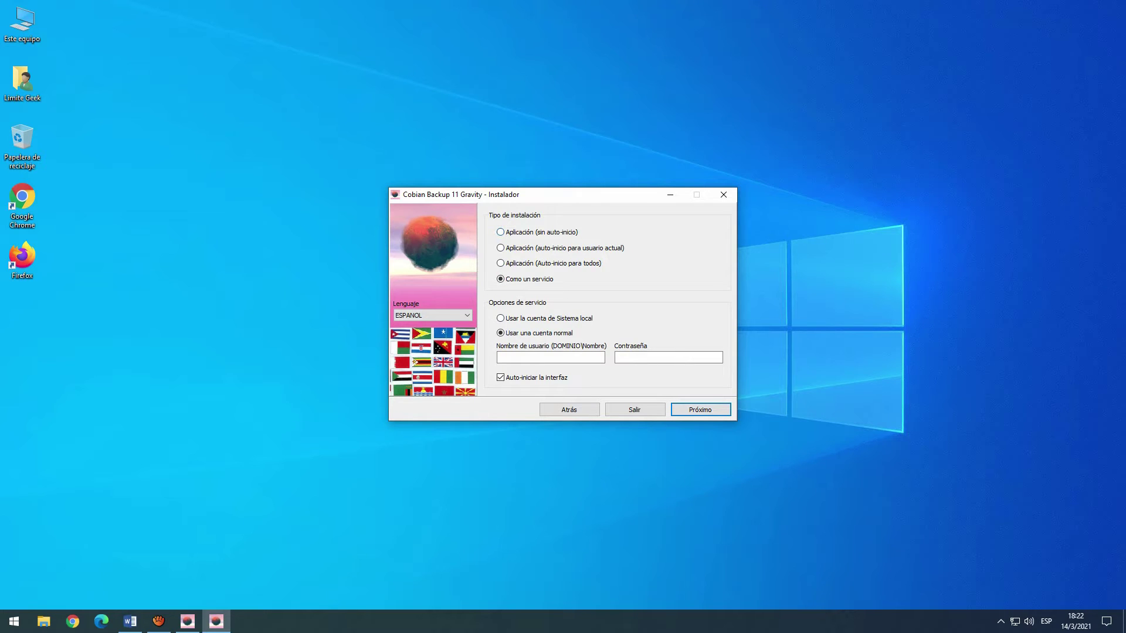
pyautogui.click(516, 263)
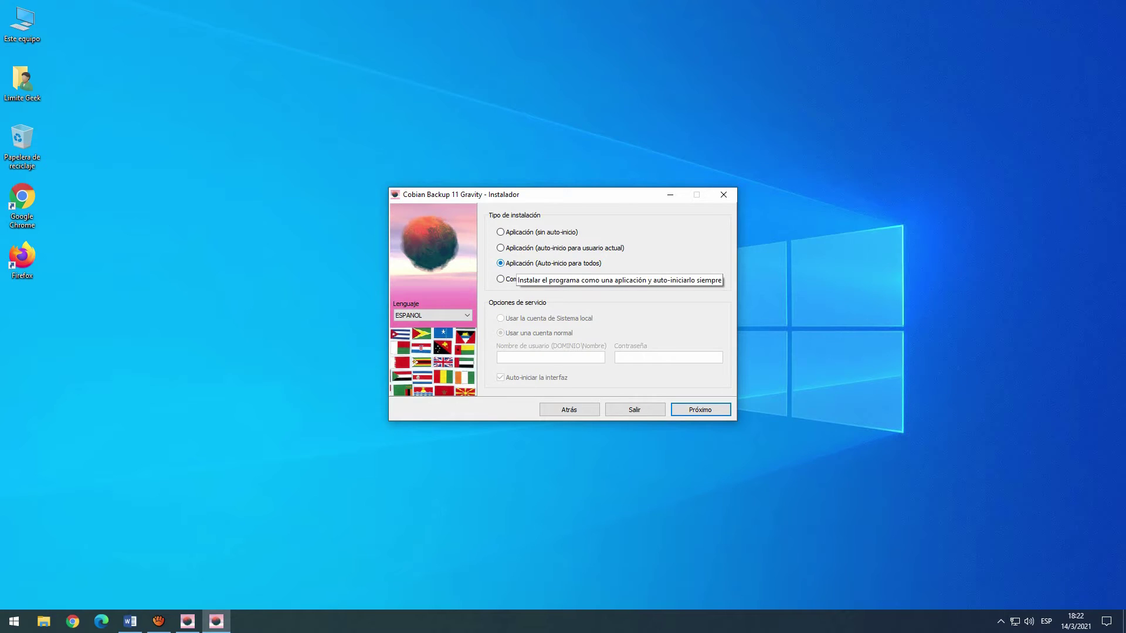
pyautogui.click(700, 409)
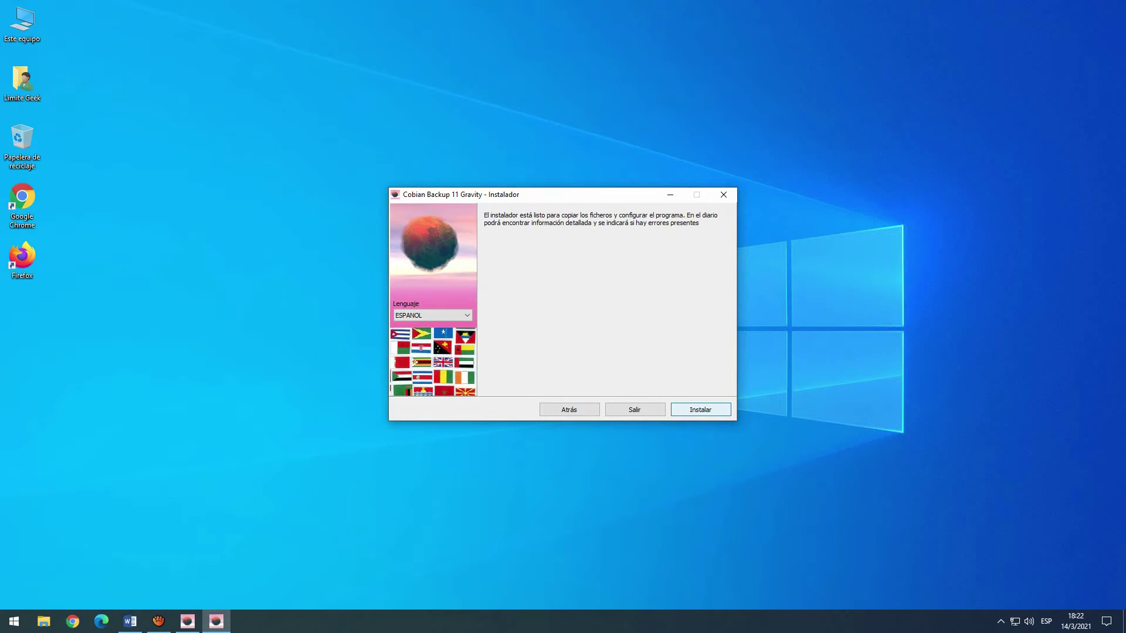
pyautogui.click(700, 410)
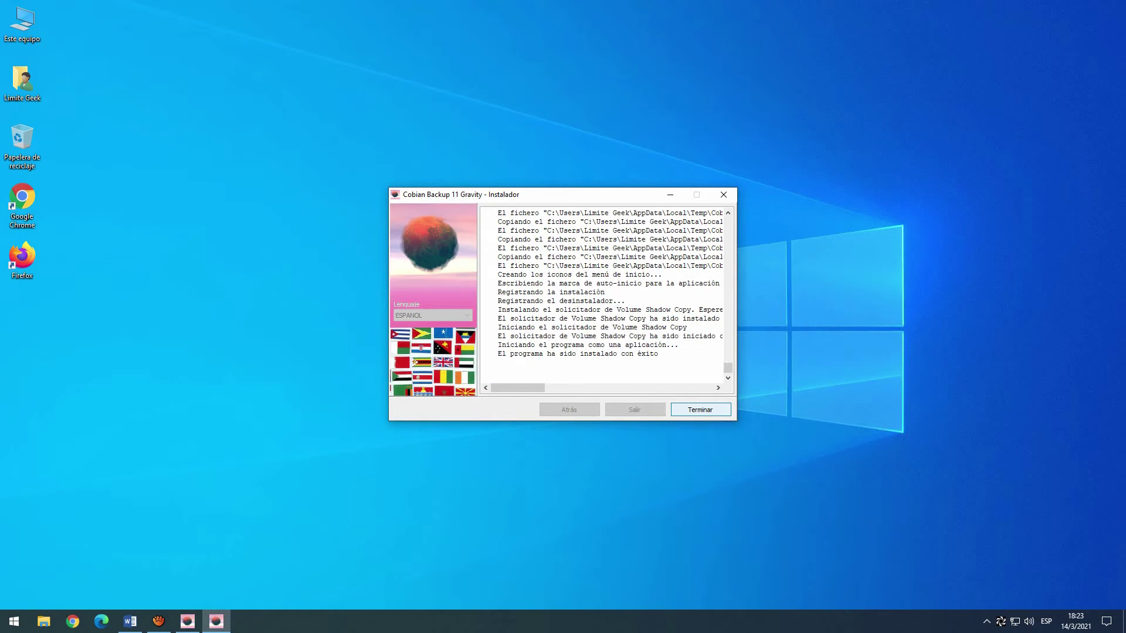
pyautogui.click(696, 411)
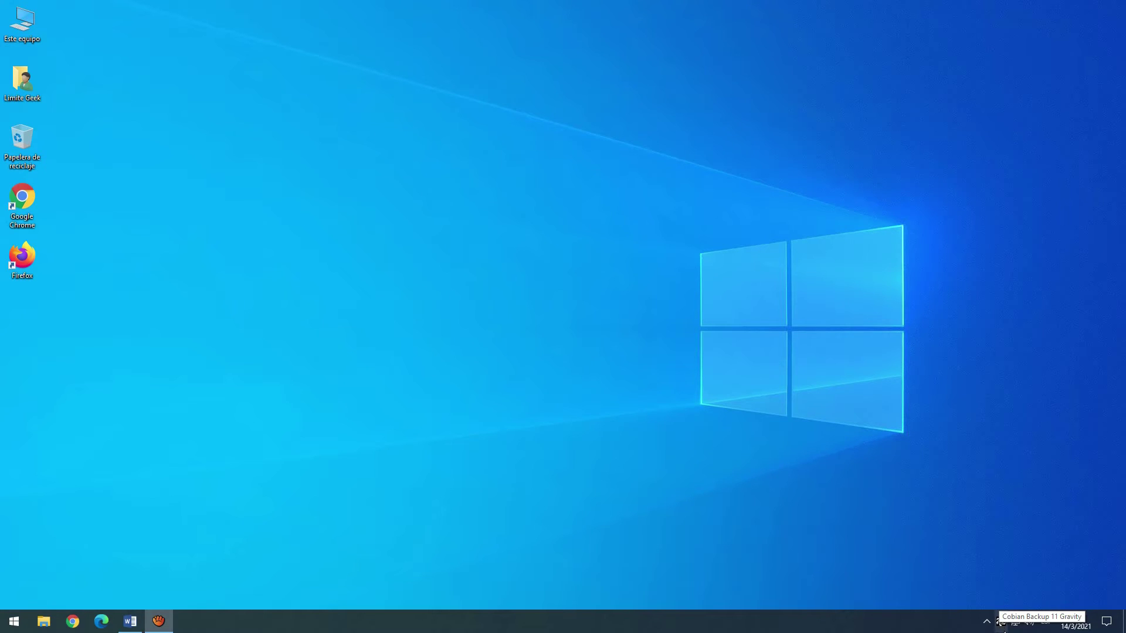
# Check the external drive Disco Externo (F:) among the computer's drives in File Explorer, and close the window.
pyautogui.doubleClick(23, 23)
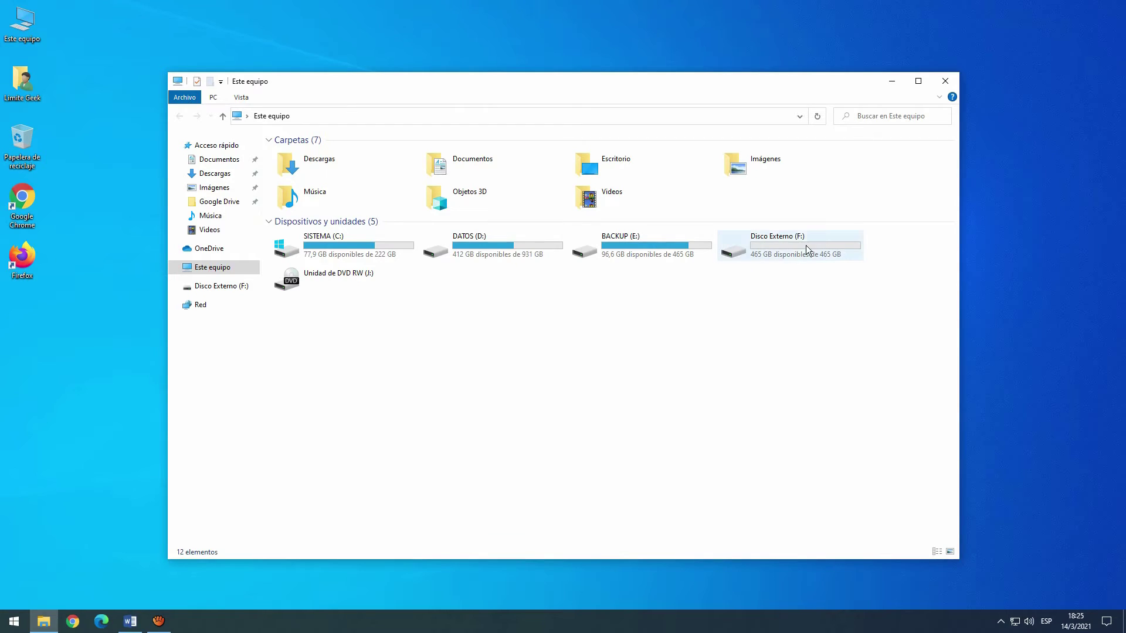
pyautogui.click(768, 249)
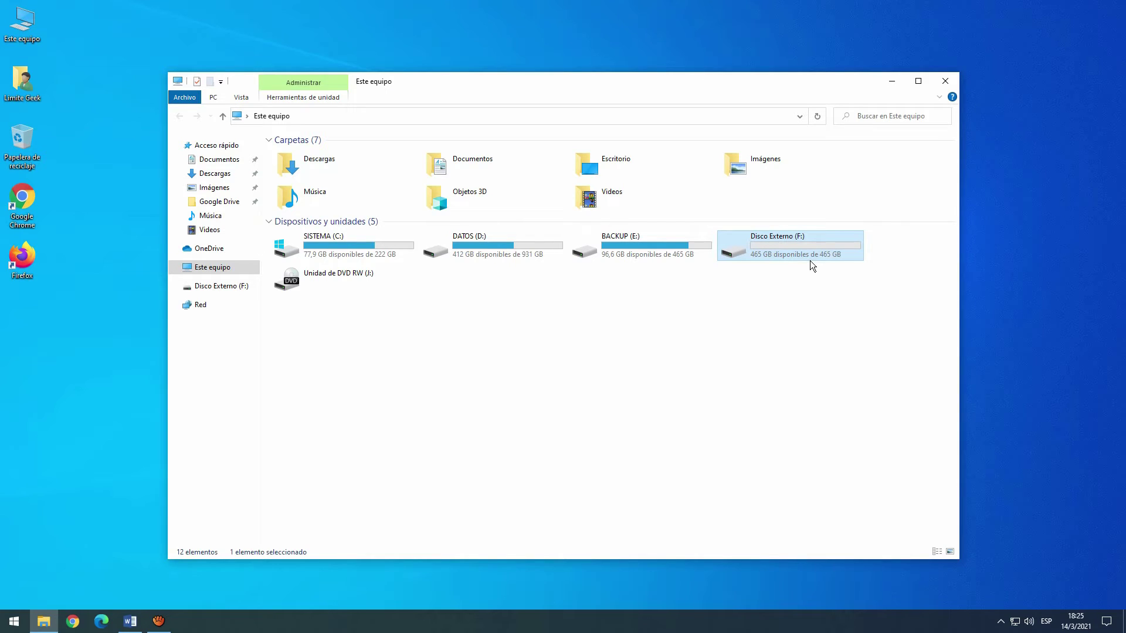
pyautogui.click(945, 82)
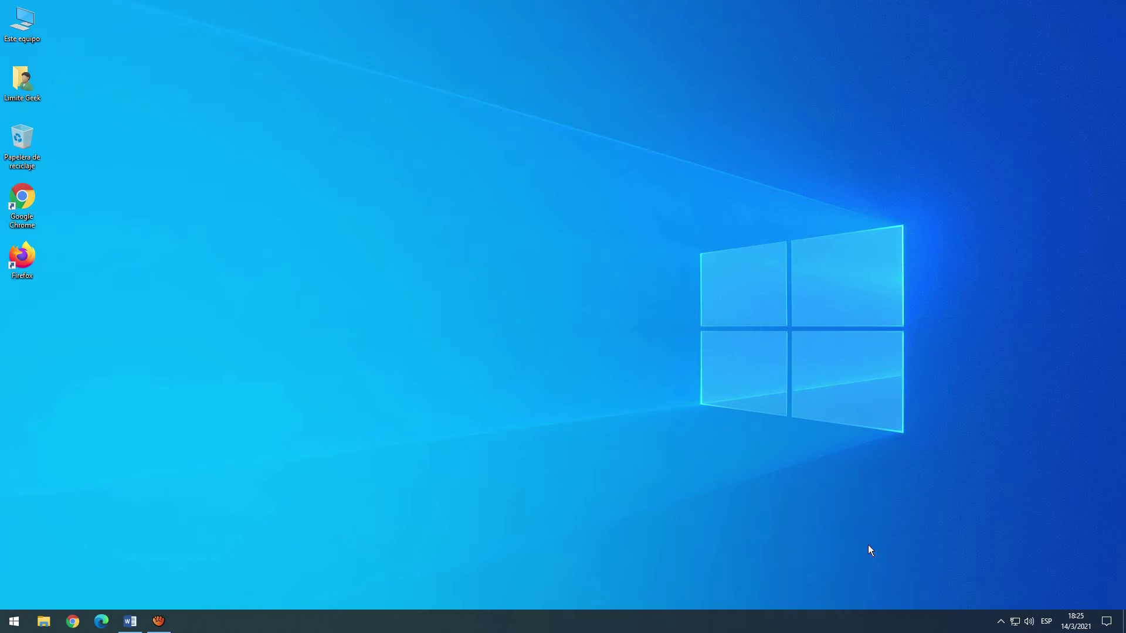
# Open Cobian Backup 11 Gravity from its background process and enlarge its window on the desktop.
pyautogui.click(1000, 621)
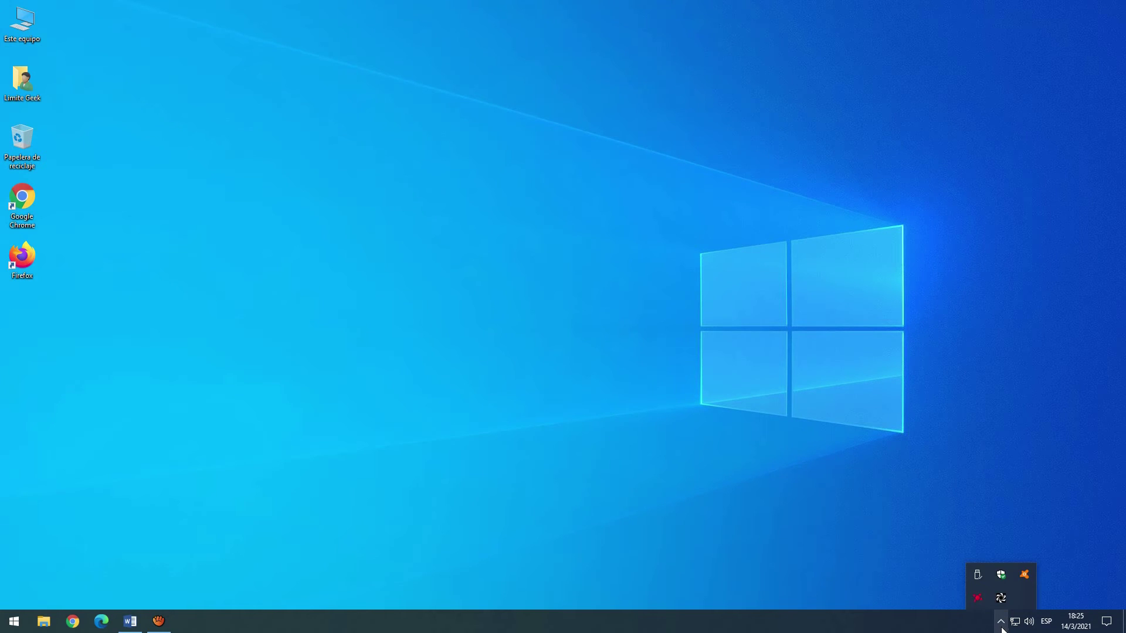
pyautogui.doubleClick(1000, 599)
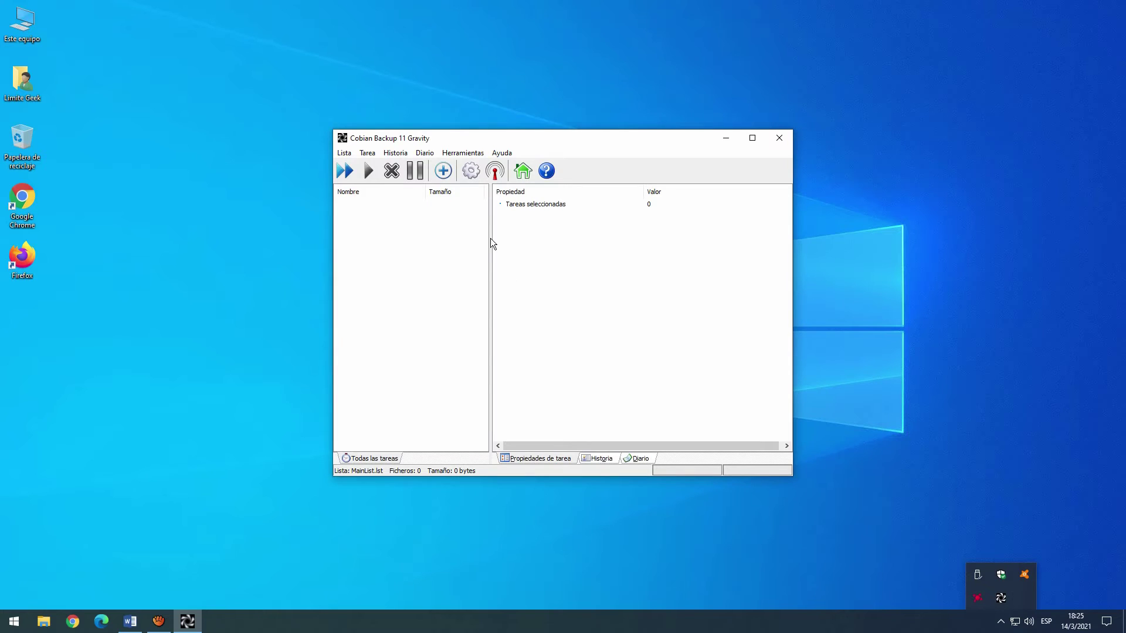
pyautogui.moveTo(514, 130); pyautogui.dragTo(376, 66)
pyautogui.moveTo(655, 411); pyautogui.dragTo(791, 461)
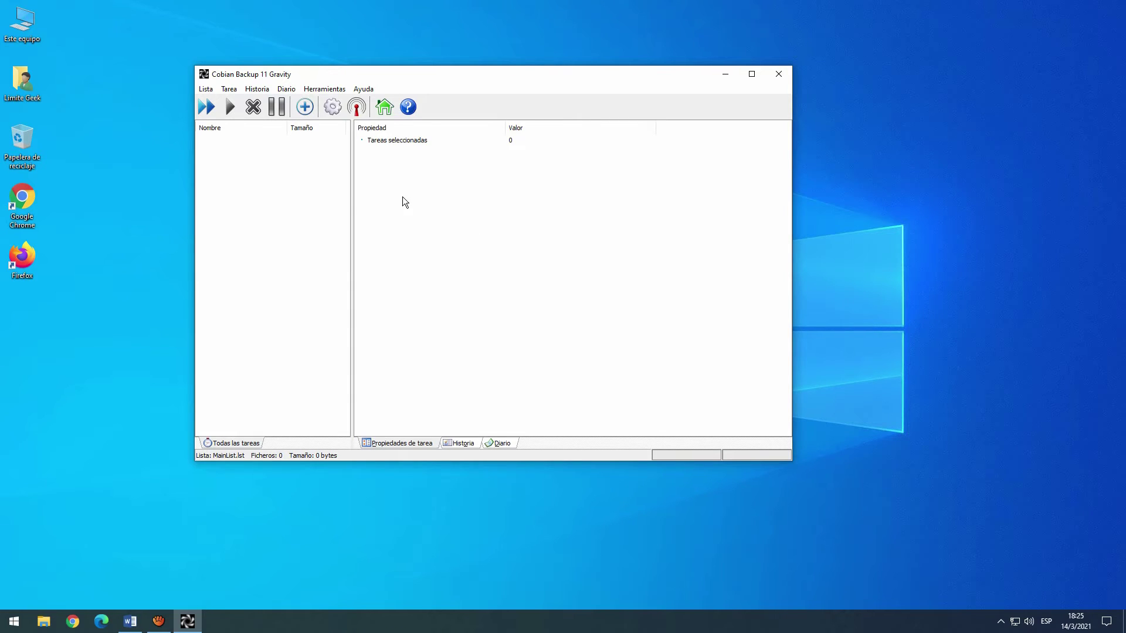
# Create a new task named "Copia a Disco Externo" with date-separated backups disabled and the backup type set to Incremental.
pyautogui.click(228, 90)
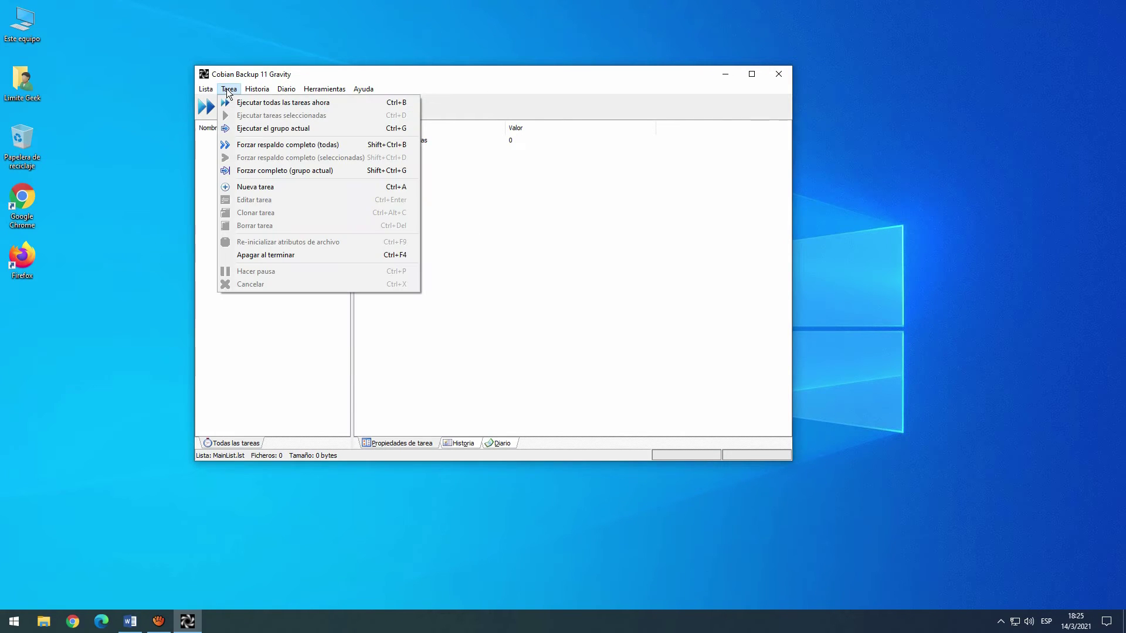
pyautogui.click(284, 188)
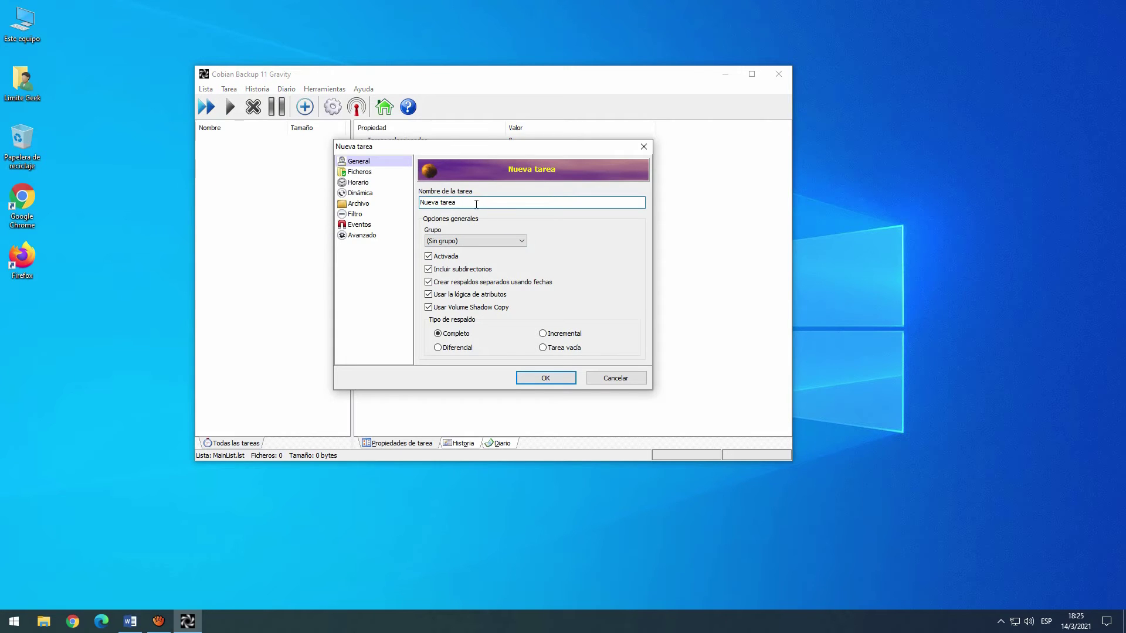
pyautogui.write('Copia a Disco Externo')
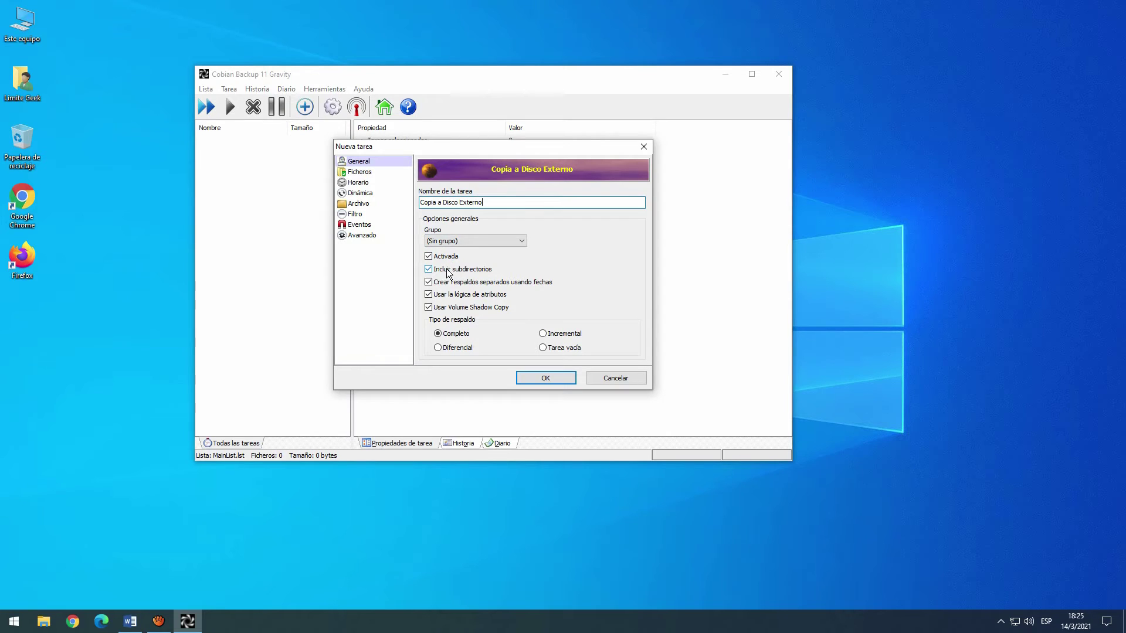
pyautogui.moveTo(454, 286)
pyautogui.click(444, 287)
pyautogui.click(544, 335)
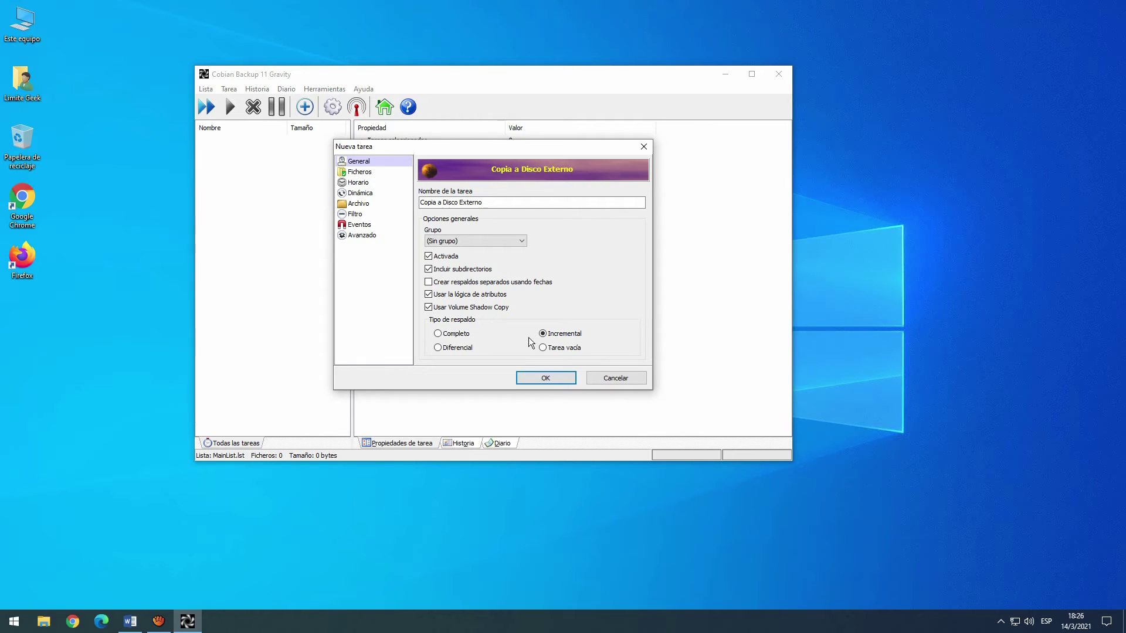
# Add the user profile's Descargas folder as a source of the backup task.
pyautogui.click(364, 174)
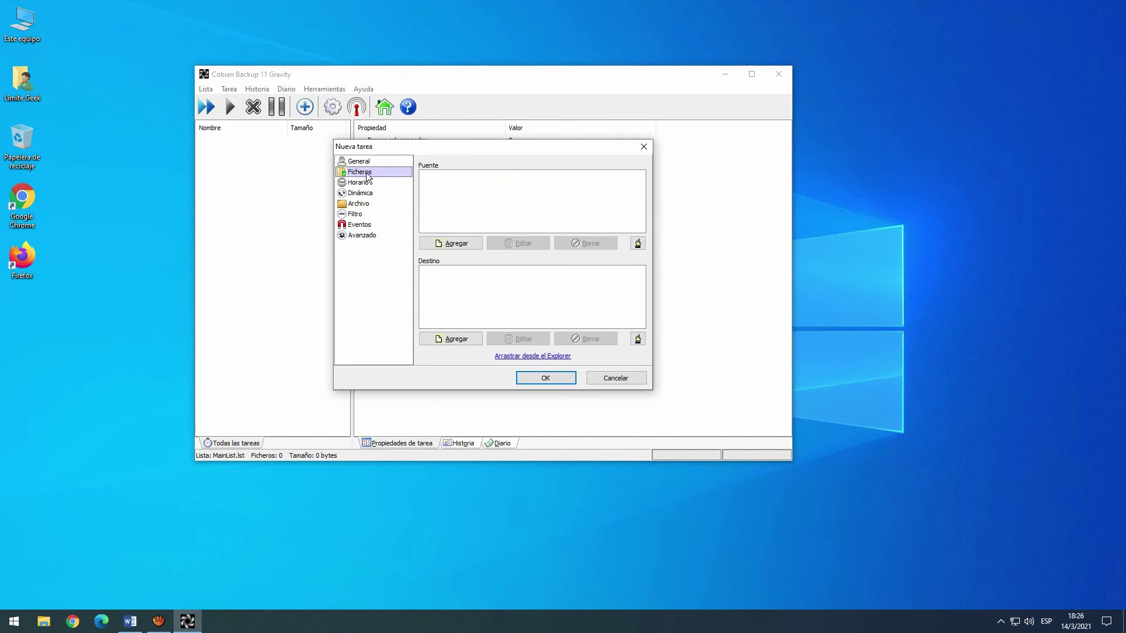
pyautogui.click(456, 244)
pyautogui.click(454, 271)
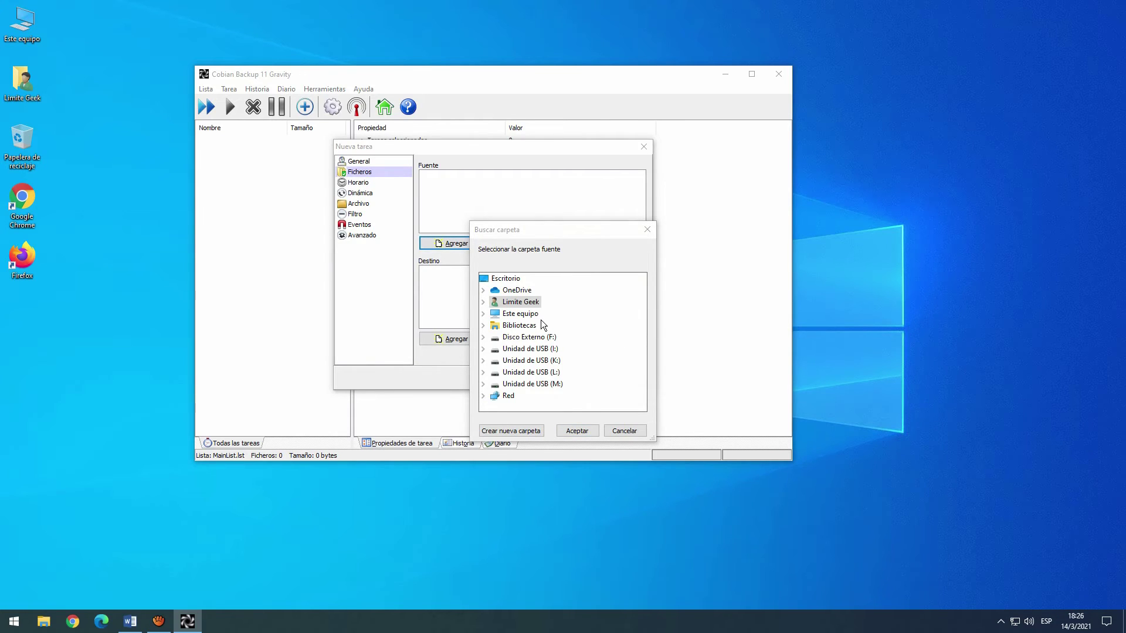
pyautogui.click(483, 303)
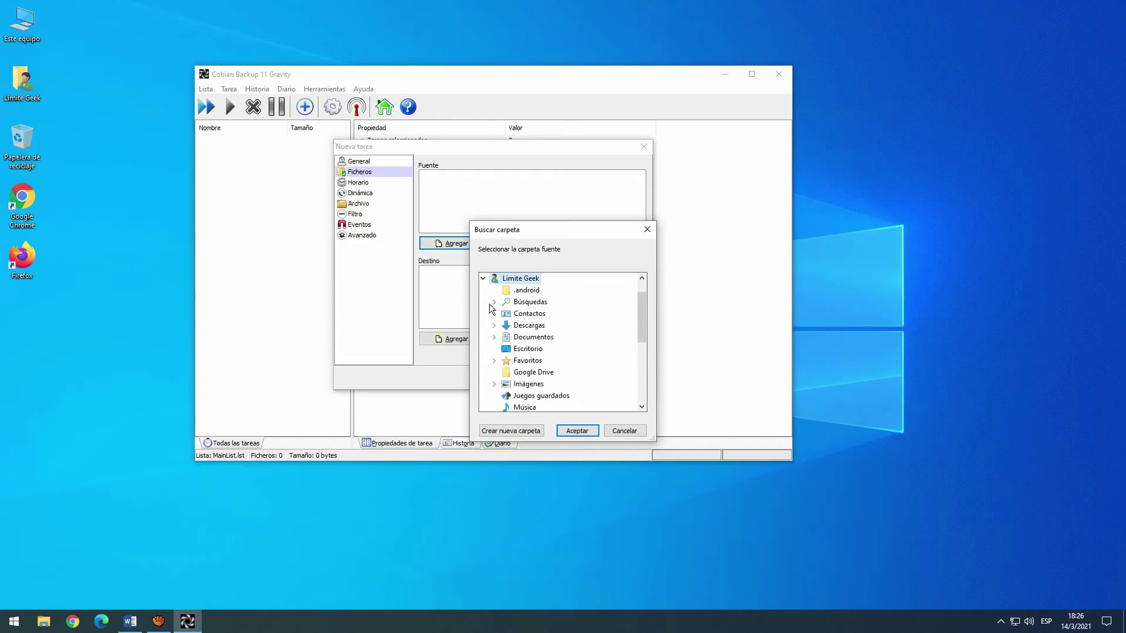
pyautogui.click(529, 326)
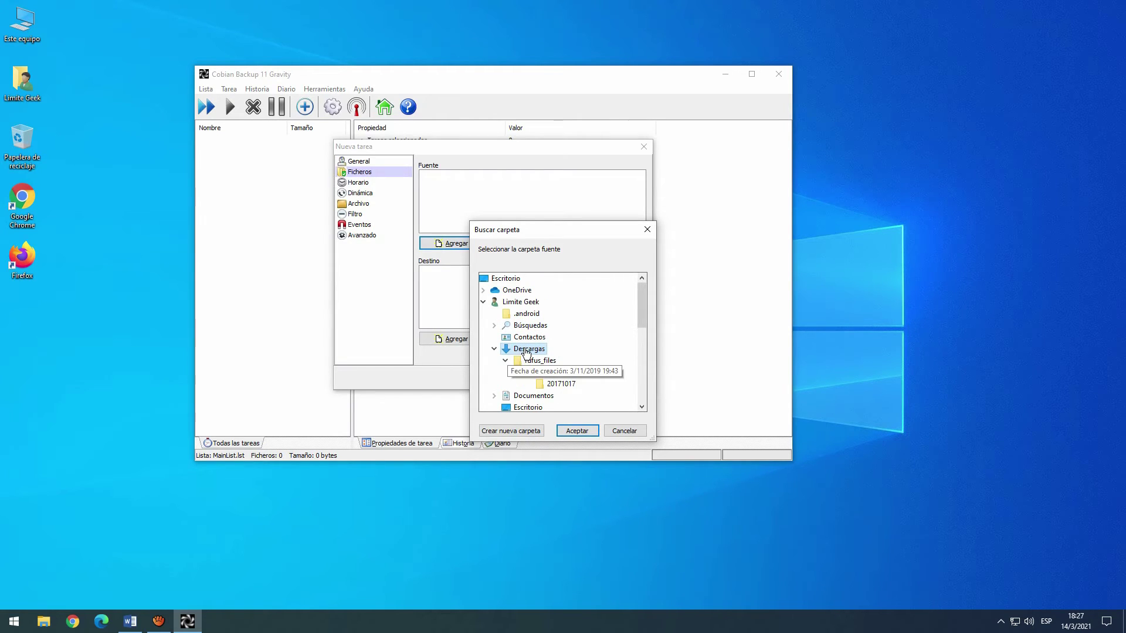
pyautogui.click(578, 432)
# Add the user profile's Documentos folder as a source of the backup task.
pyautogui.click(461, 243)
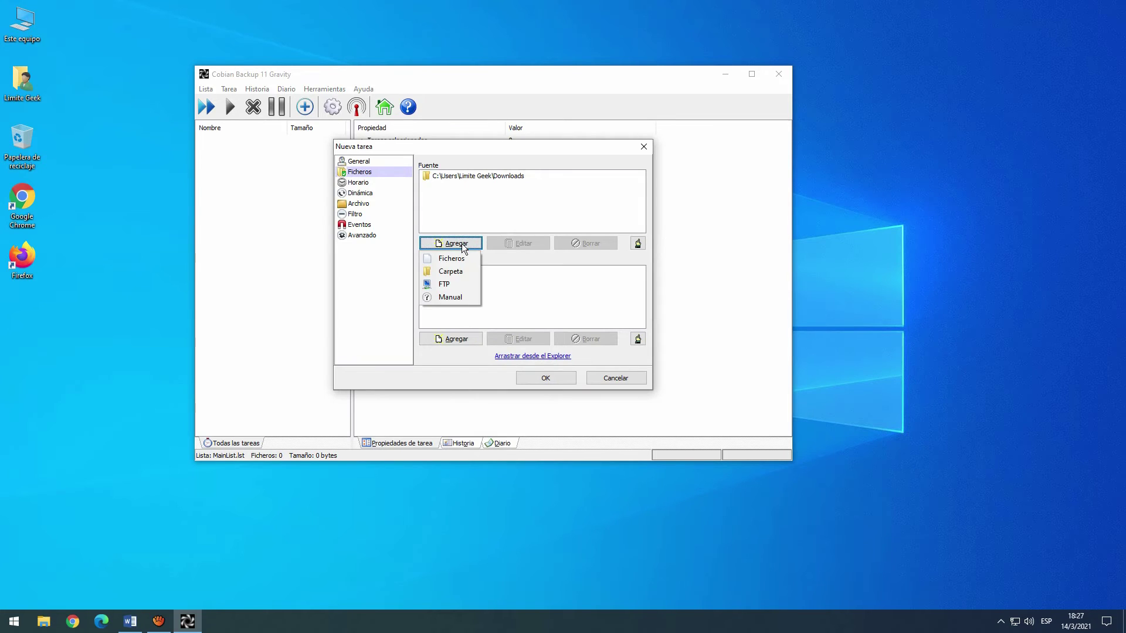
pyautogui.click(459, 271)
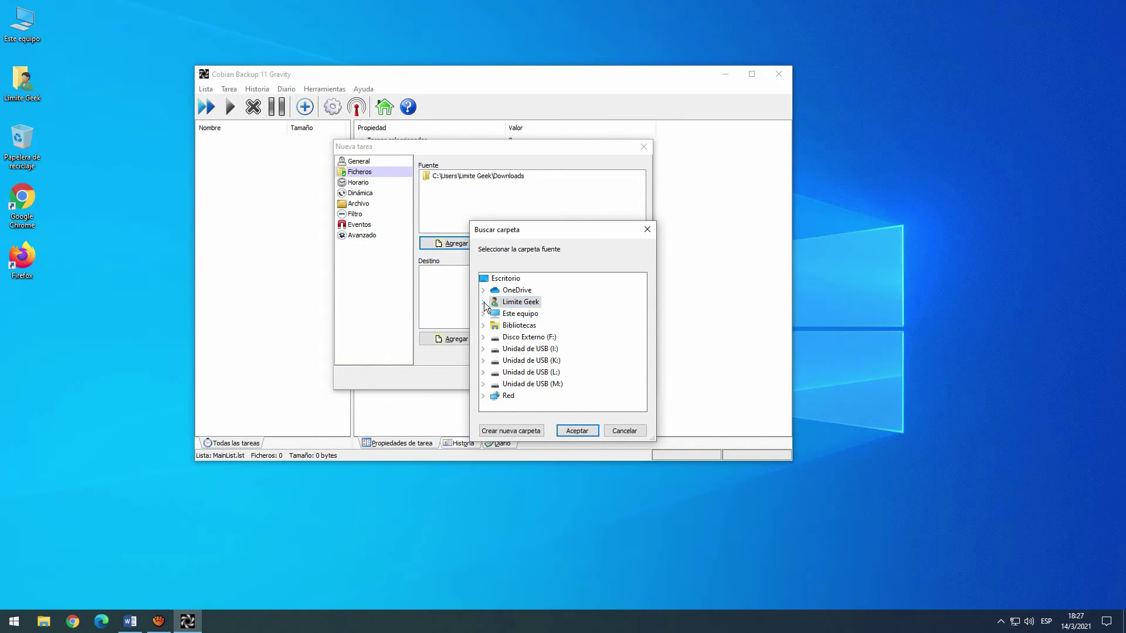
pyautogui.click(526, 339)
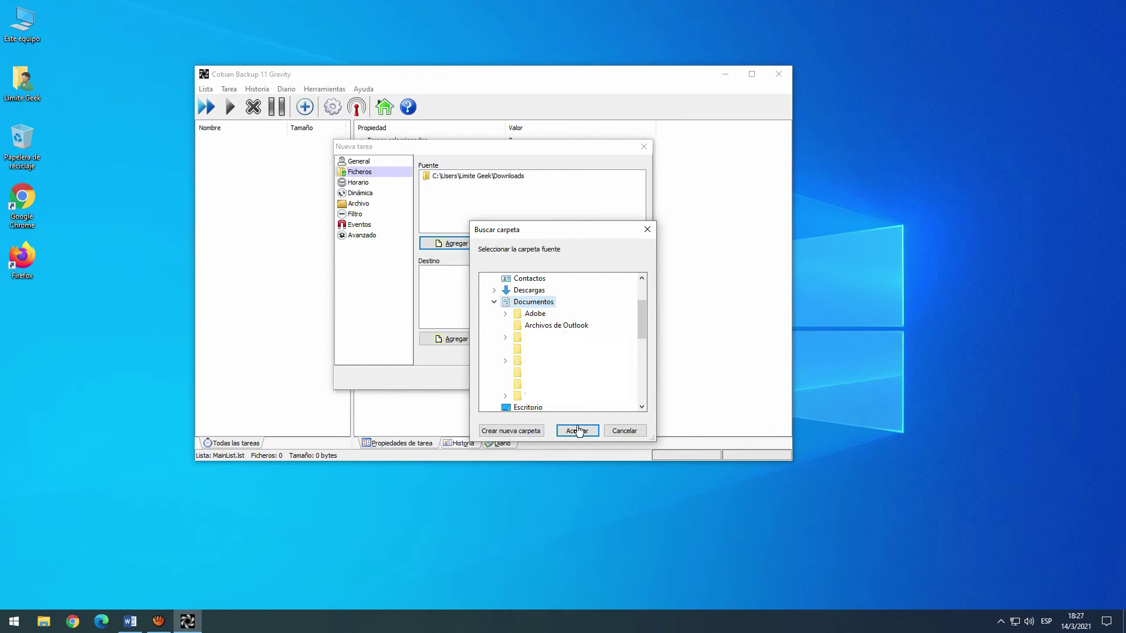
pyautogui.click(587, 428)
# Add the user profile's Escritorio folder to the task's backup sources.
pyautogui.click(463, 243)
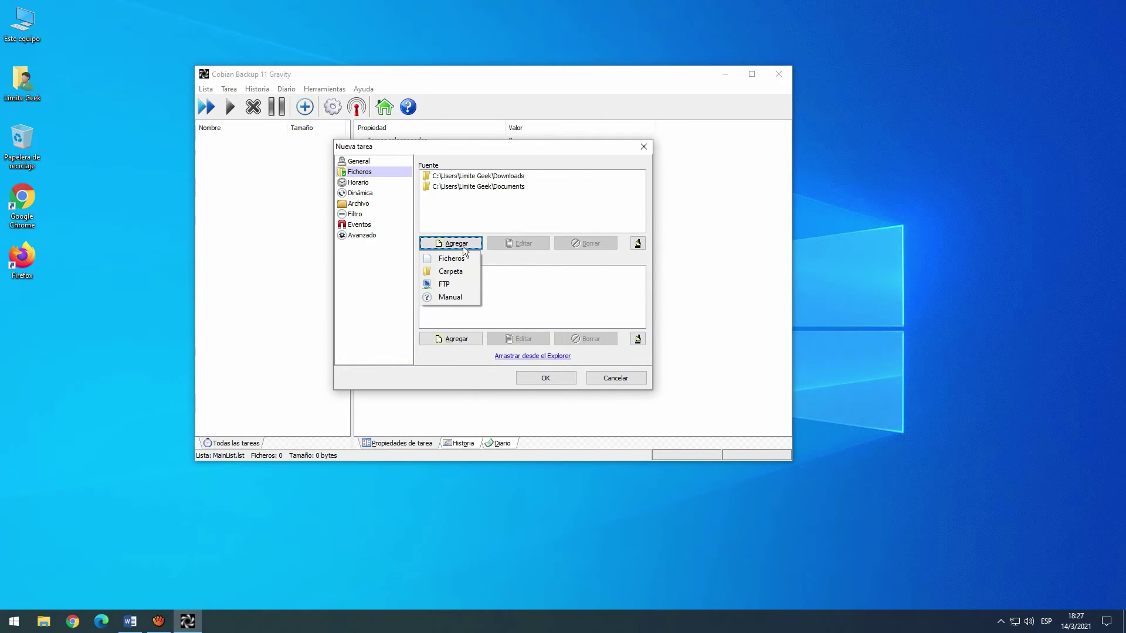
pyautogui.click(465, 272)
pyautogui.click(484, 303)
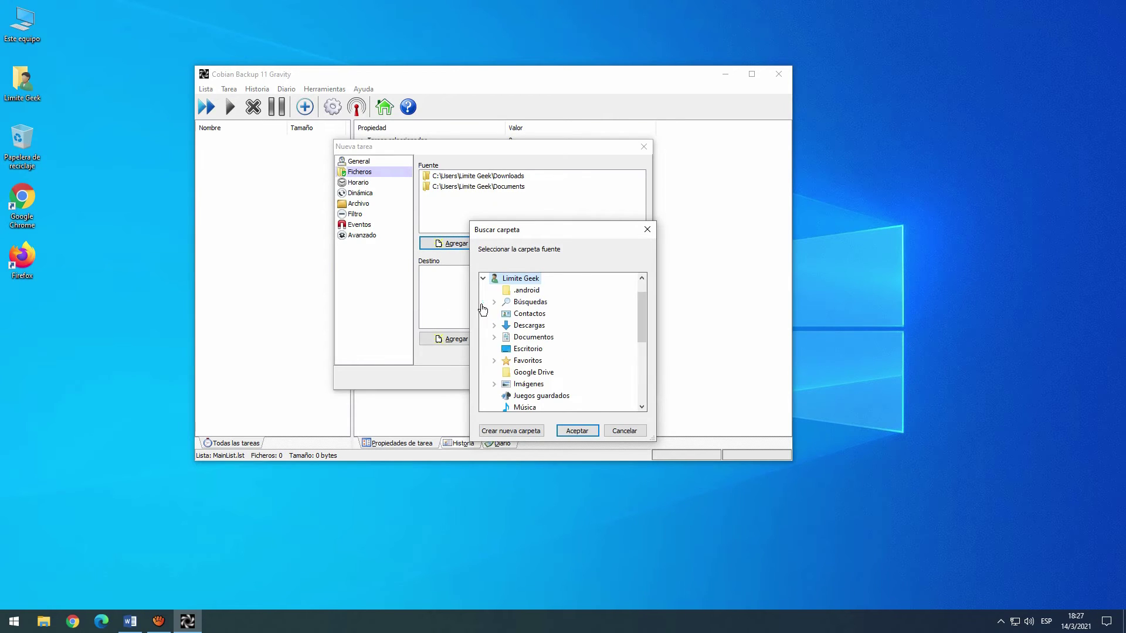
pyautogui.click(528, 349)
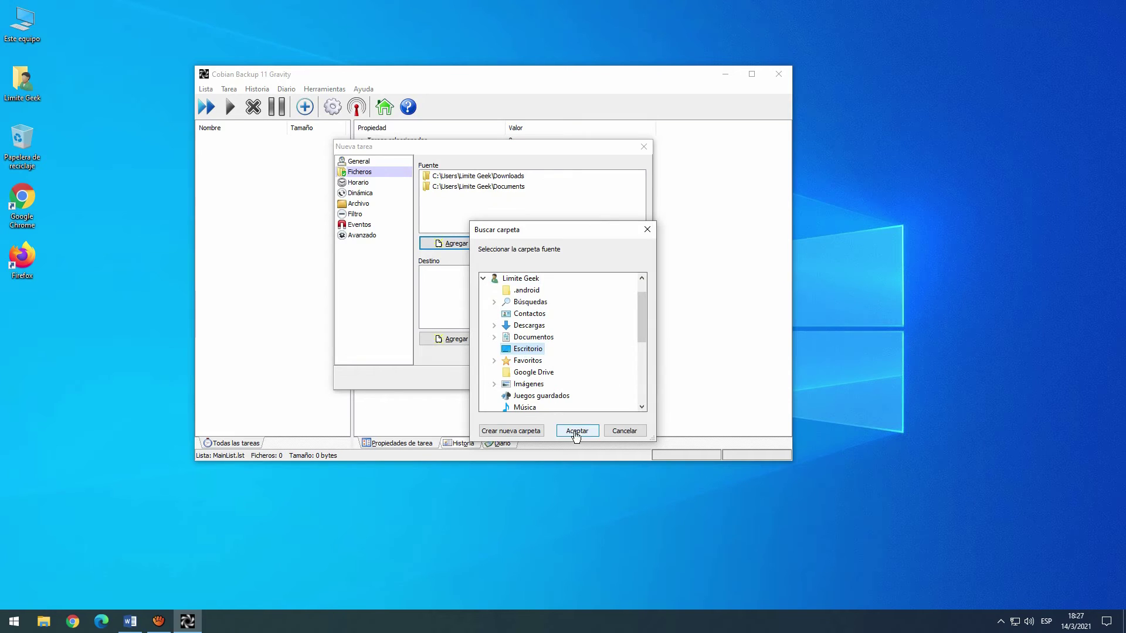
pyautogui.click(572, 430)
# Add the user profile's Favoritos folder to the task's backup sources.
pyautogui.click(460, 244)
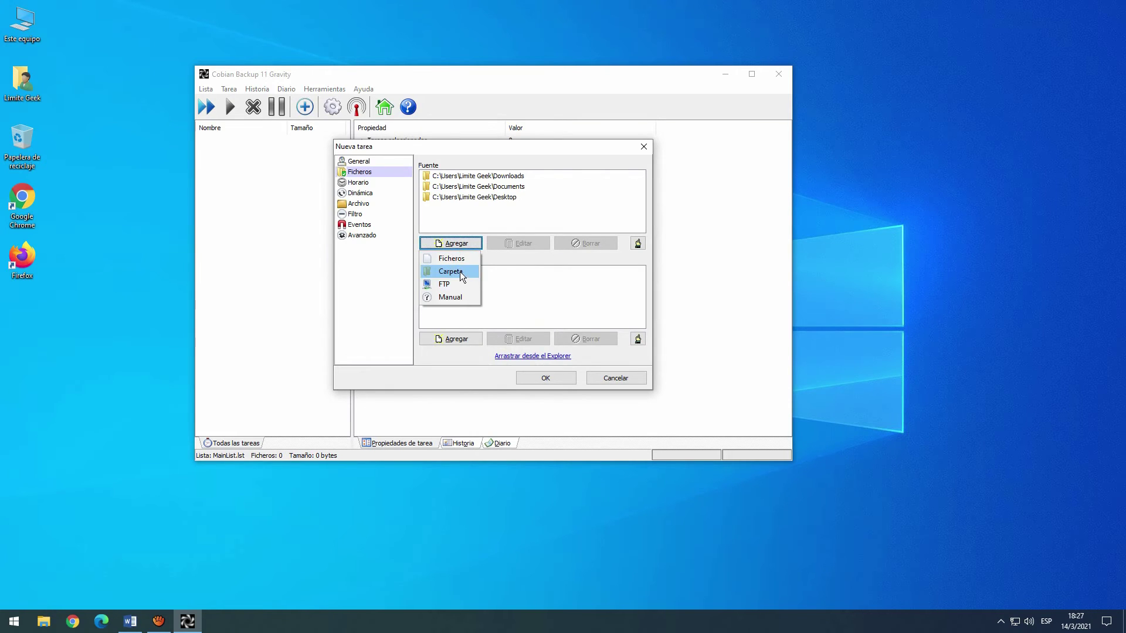
pyautogui.click(460, 271)
pyautogui.click(483, 302)
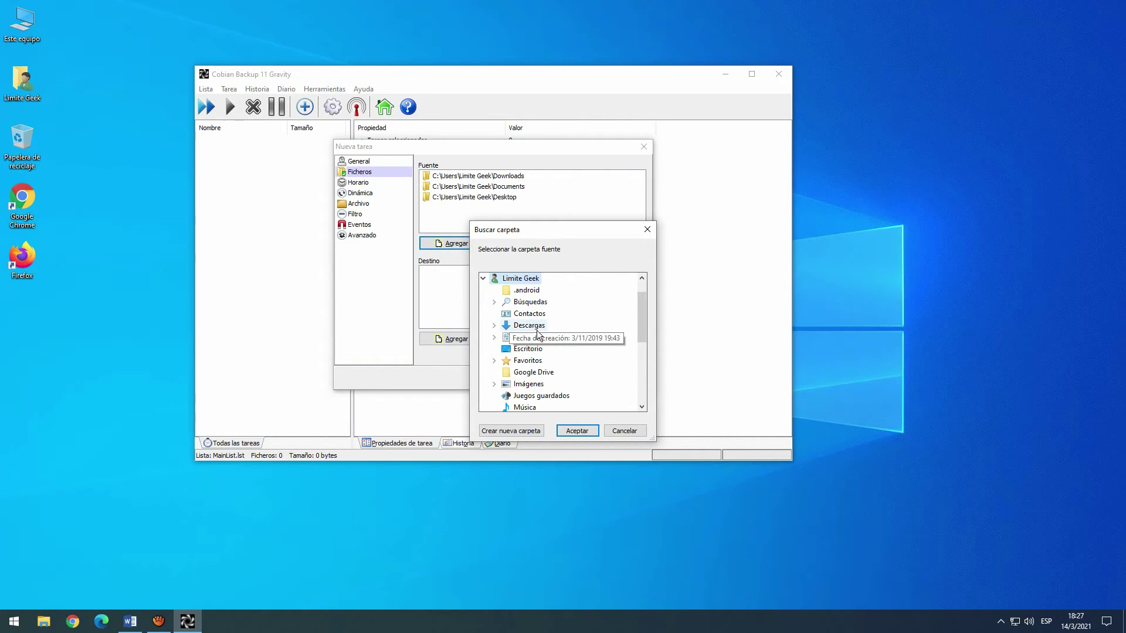
pyautogui.click(528, 361)
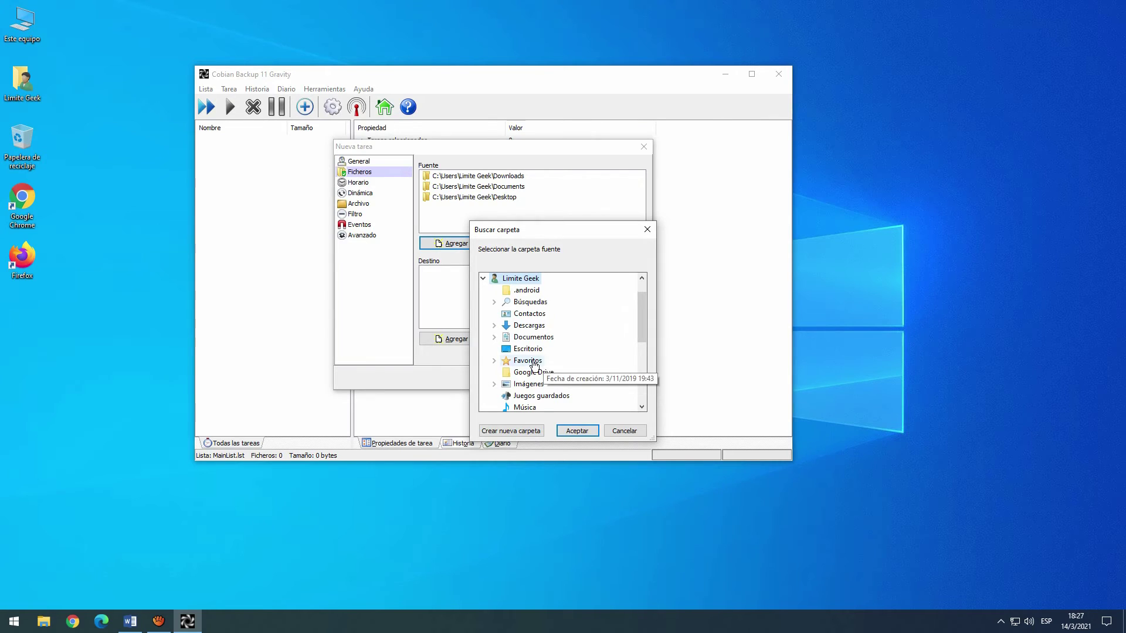
pyautogui.click(578, 432)
# Add the user profile's Imágenes folder to the task's backup sources.
pyautogui.click(442, 244)
pyautogui.click(460, 272)
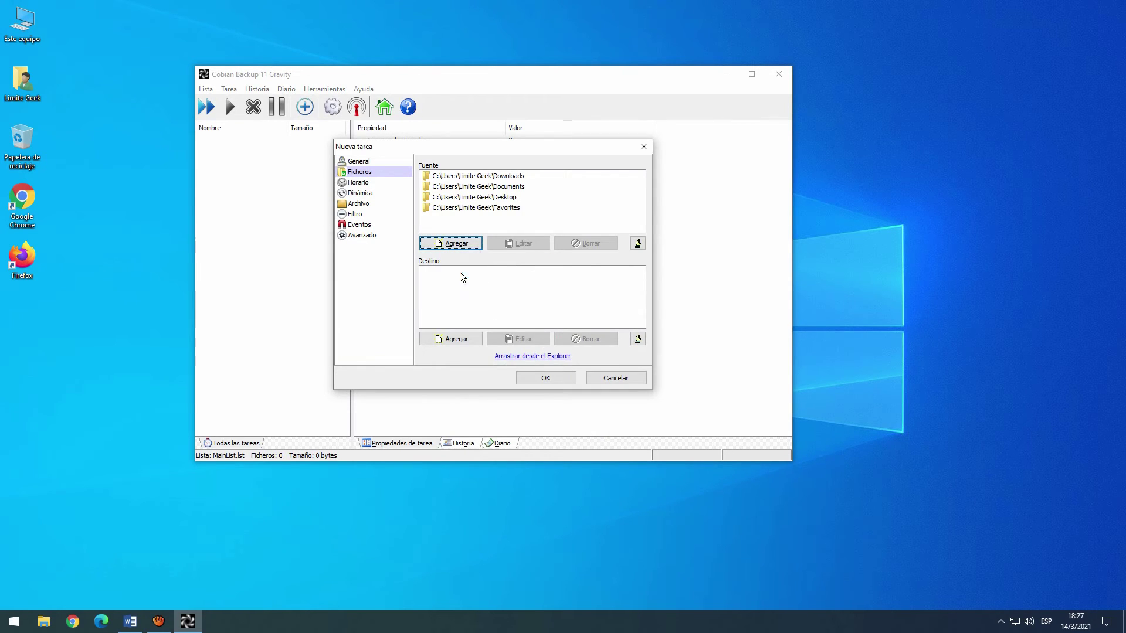
pyautogui.click(483, 302)
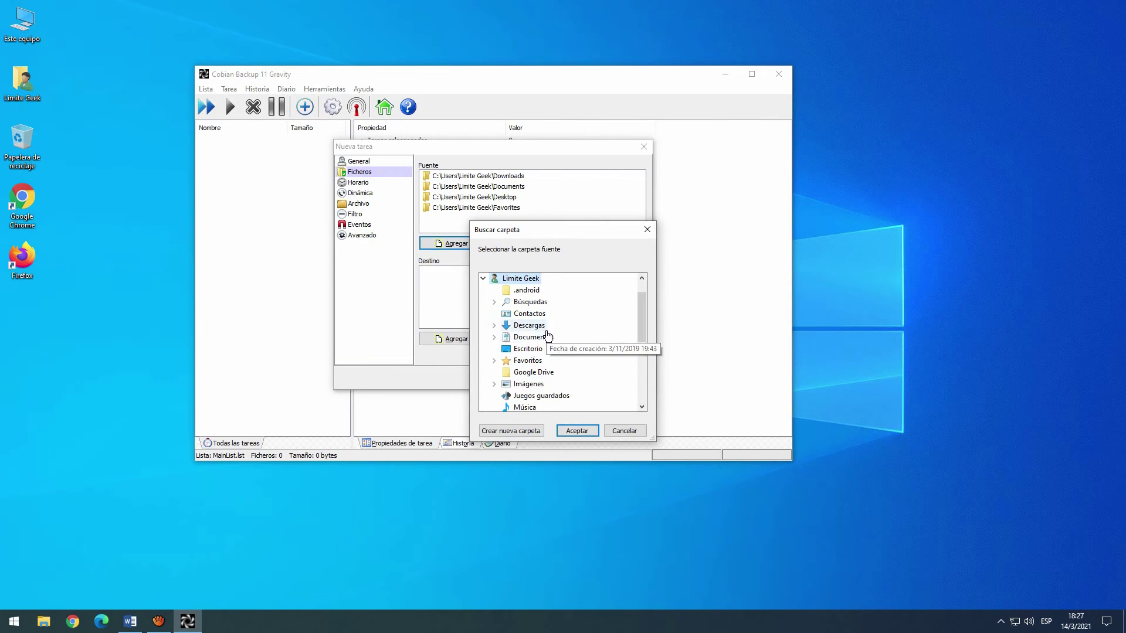
pyautogui.click(521, 384)
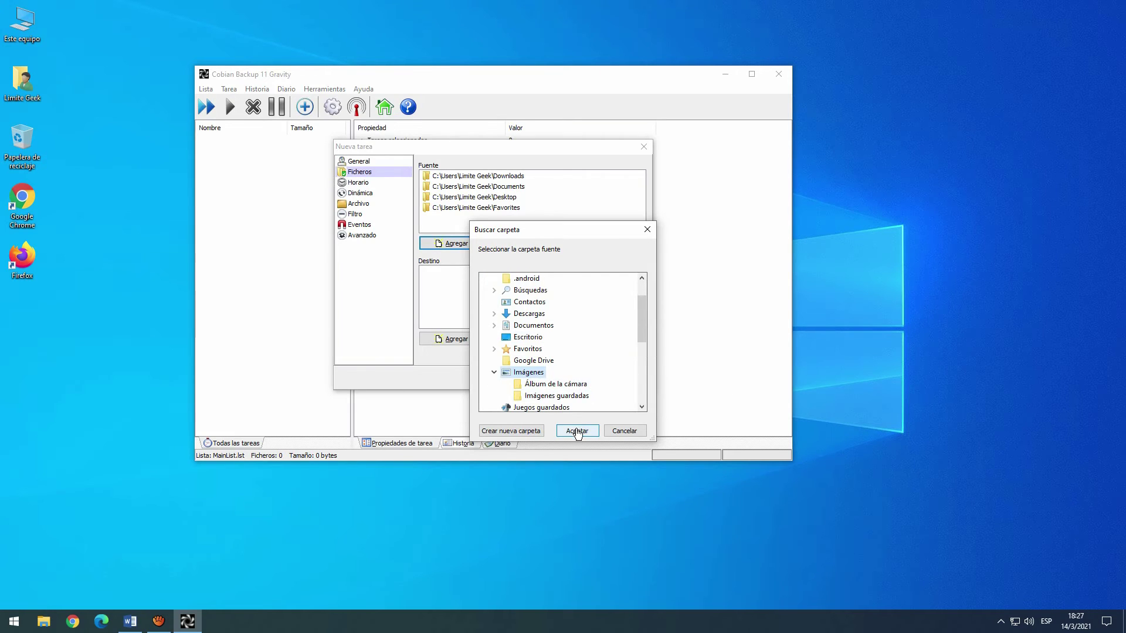
pyautogui.click(577, 431)
# Add the user profile's Música folder to the task's backup sources.
pyautogui.click(463, 246)
pyautogui.click(470, 272)
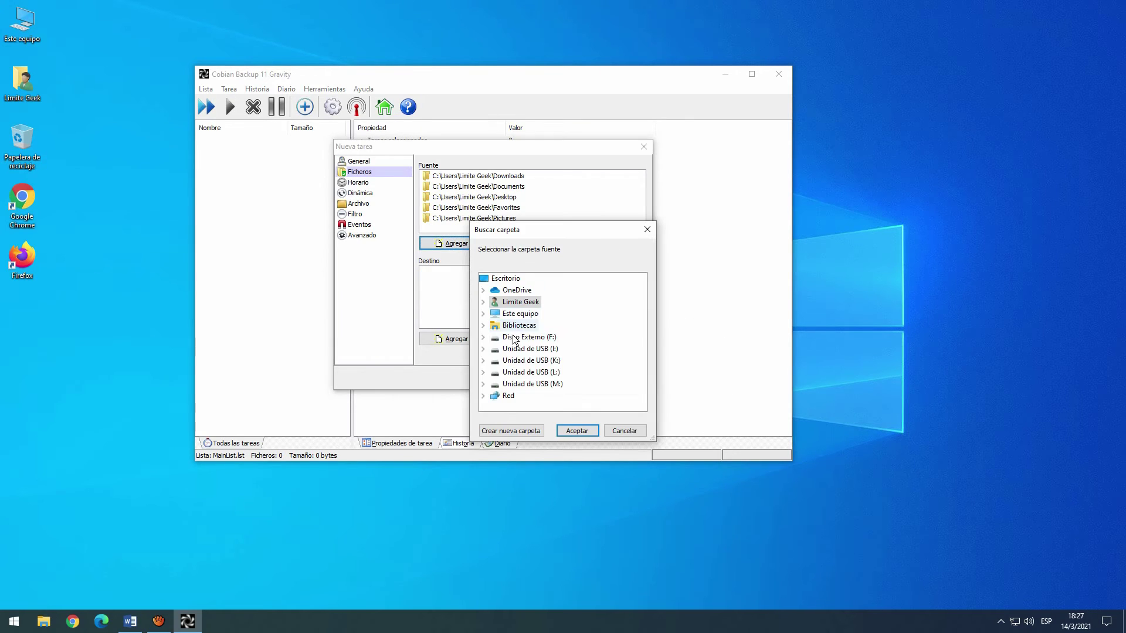
pyautogui.scroll(-2, 523, 318)
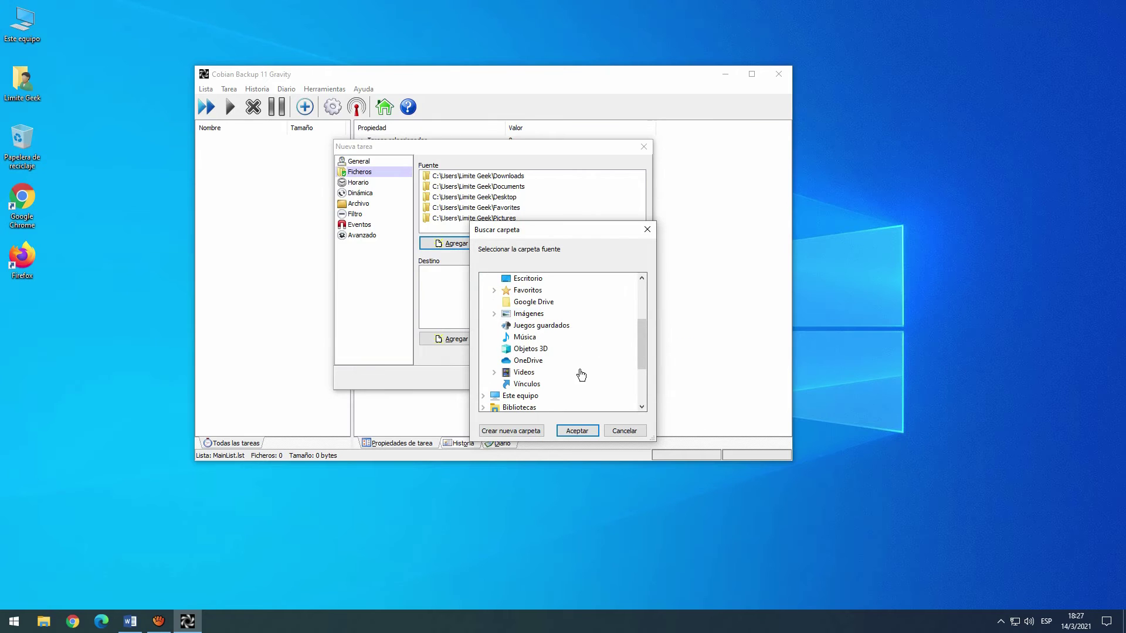
pyautogui.click(524, 337)
pyautogui.click(577, 431)
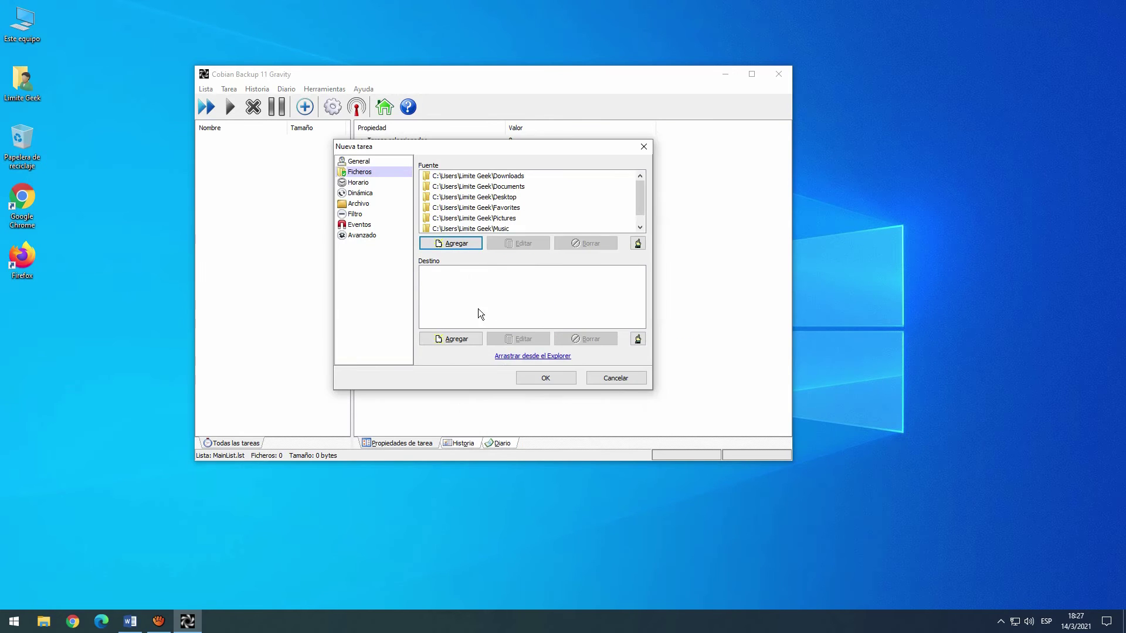
# Add the user profile's Videos folder as a source and review the list of source folders.
pyautogui.click(449, 244)
pyautogui.click(470, 274)
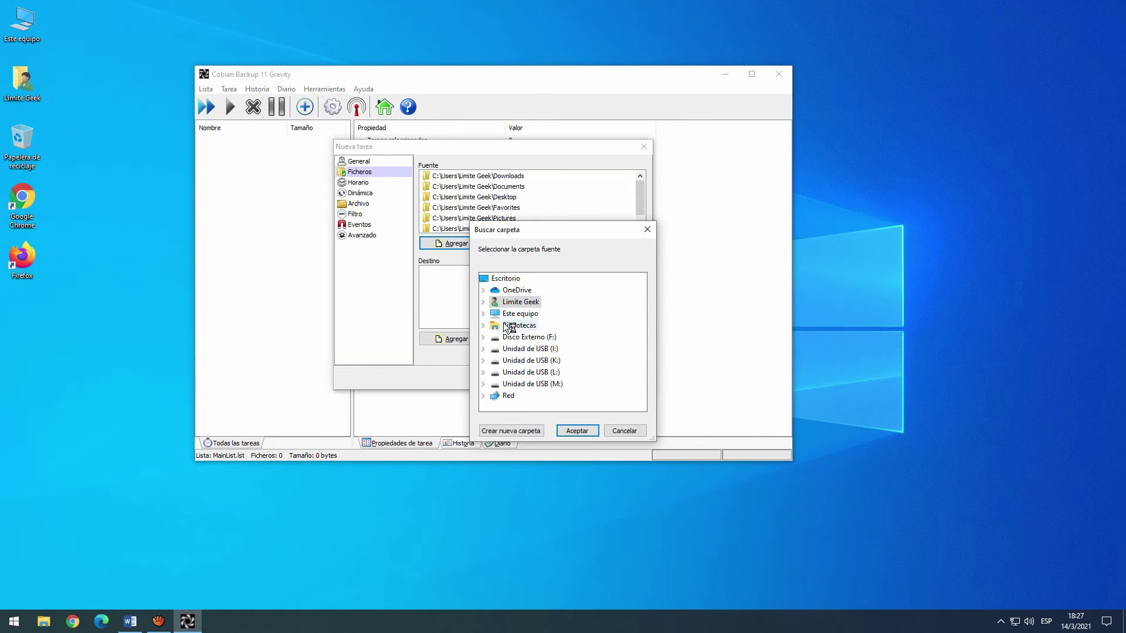
pyautogui.click(483, 302)
pyautogui.scroll(-3, 516, 352)
pyautogui.doubleClick(524, 373)
pyautogui.click(577, 431)
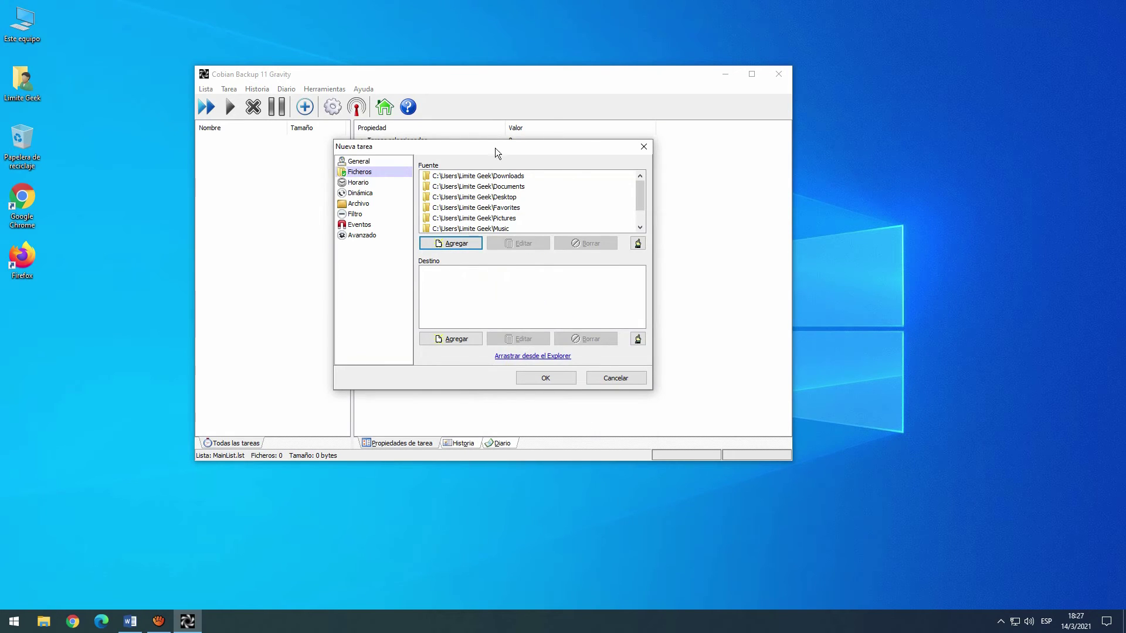
pyautogui.moveTo(641, 192)
pyautogui.mouseDown()
pyautogui.moveTo(638, 206)
pyautogui.moveTo(638, 183)
pyautogui.mouseUp()
pyautogui.moveTo(640, 197)
pyautogui.mouseDown()
pyautogui.moveTo(642, 224)
pyautogui.moveTo(640, 190)
pyautogui.mouseUp()
# Set the external drive Disco Externo (F:) as the destination folder of the backup task.
pyautogui.click(453, 340)
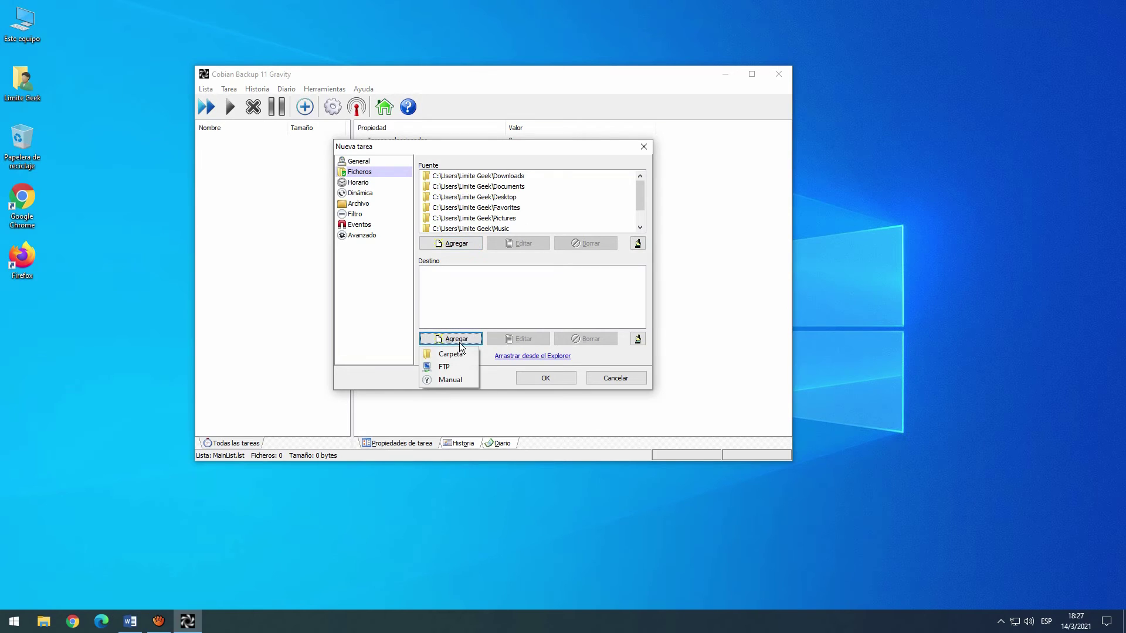
pyautogui.click(463, 356)
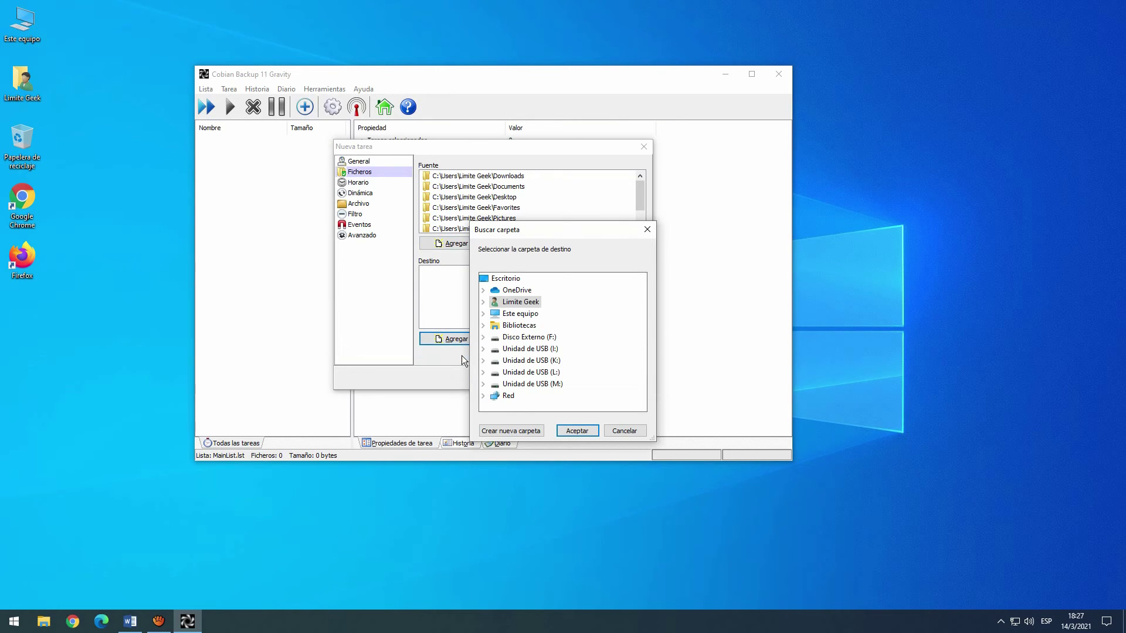
pyautogui.click(540, 339)
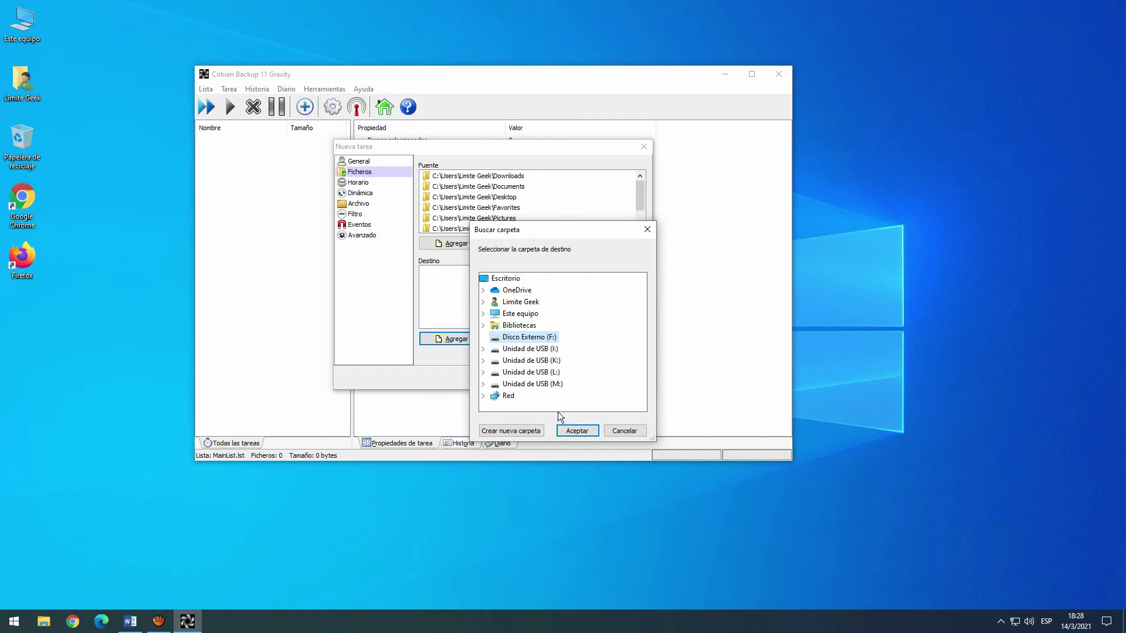
pyautogui.click(579, 430)
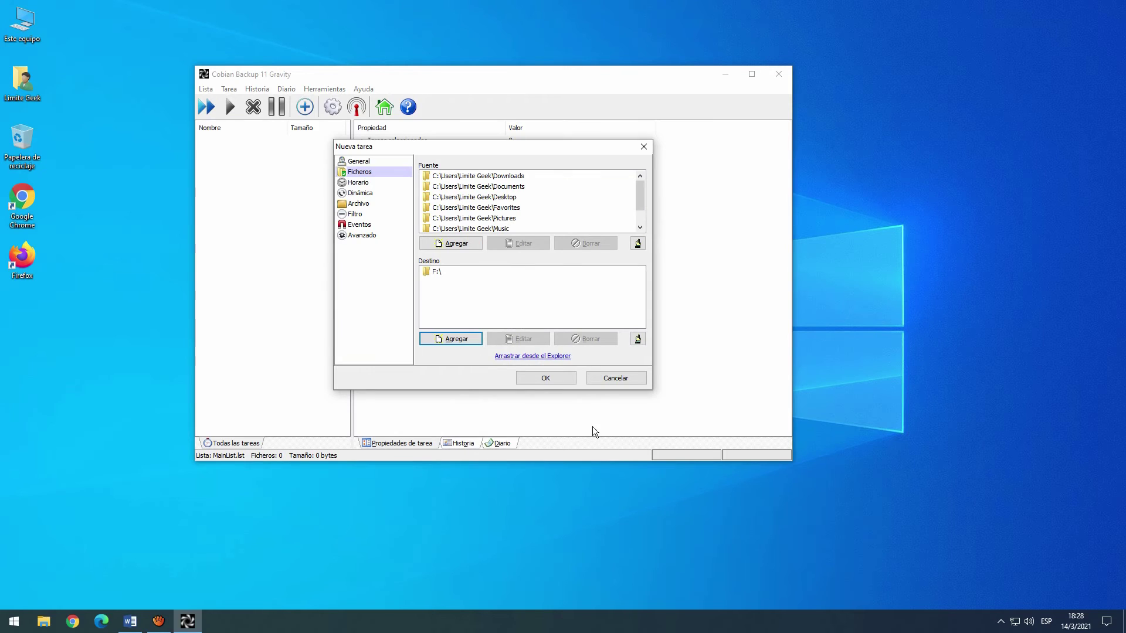
# Schedule the backup task with the Diaria type at 20:00:00.
pyautogui.click(355, 183)
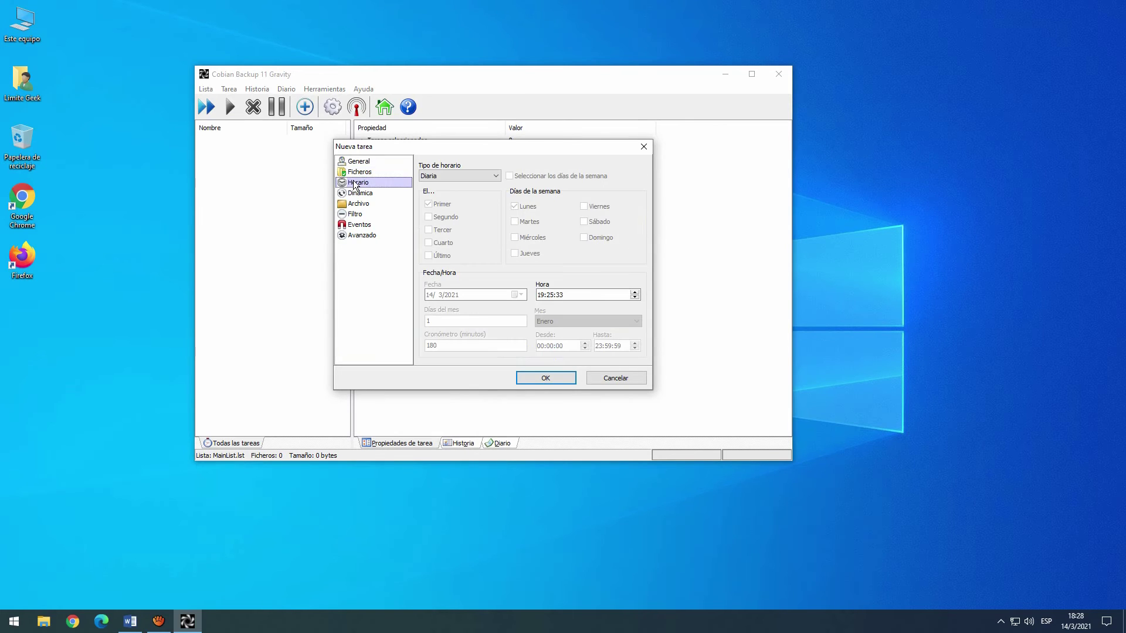
pyautogui.click(496, 176)
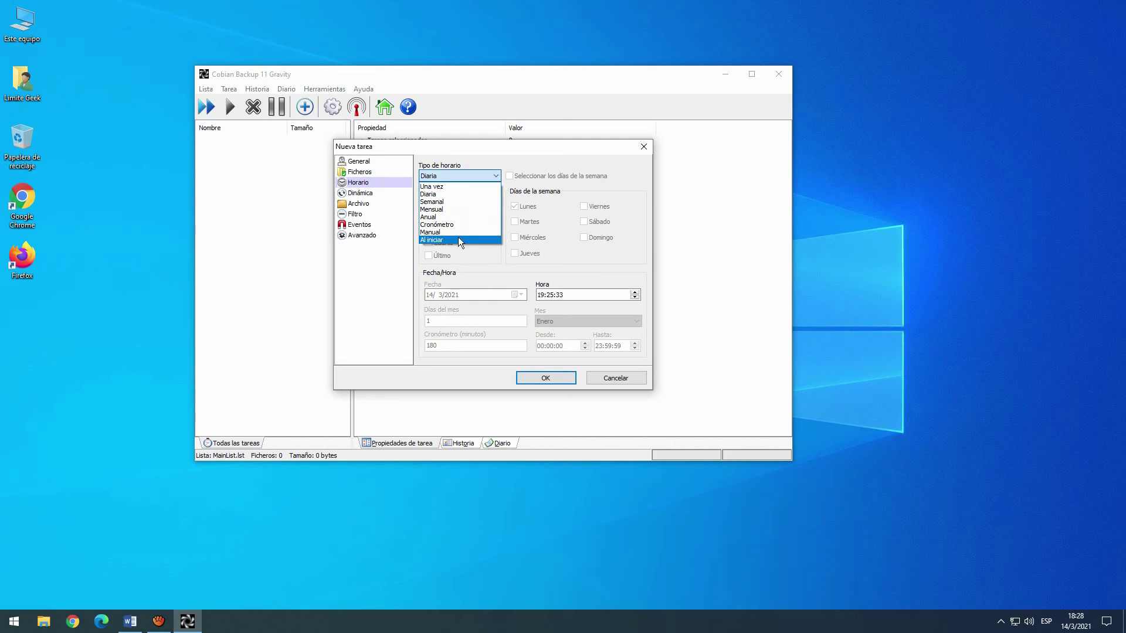
pyautogui.click(445, 195)
pyautogui.click(542, 297)
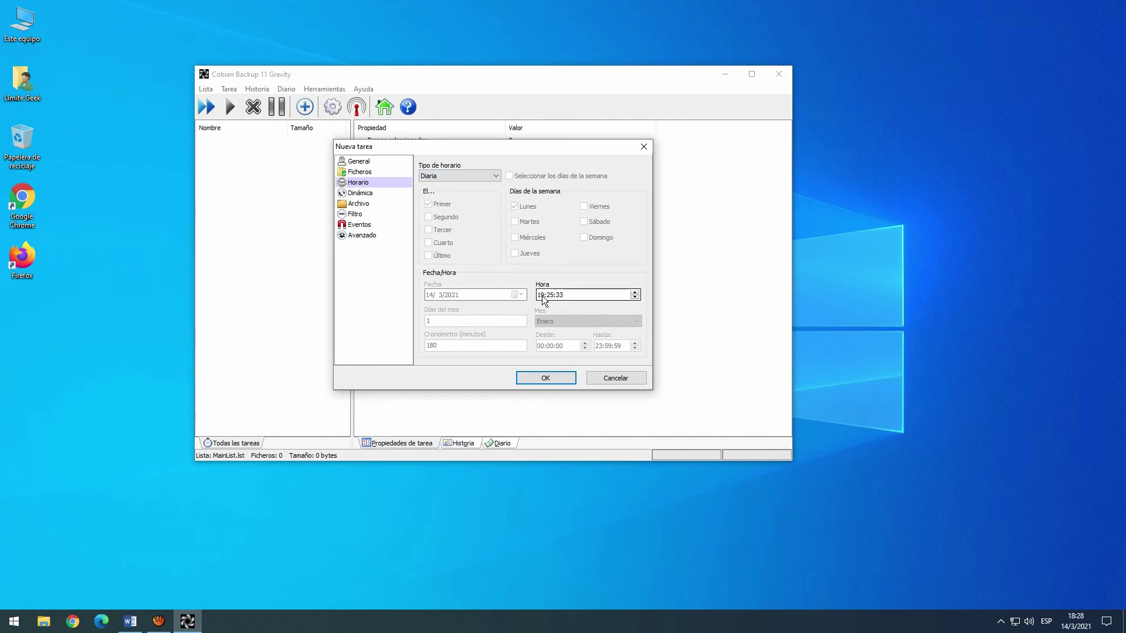
pyautogui.press('Up')
# Set the task's schedule type to Manual and save the new backup task.
pyautogui.click(496, 177)
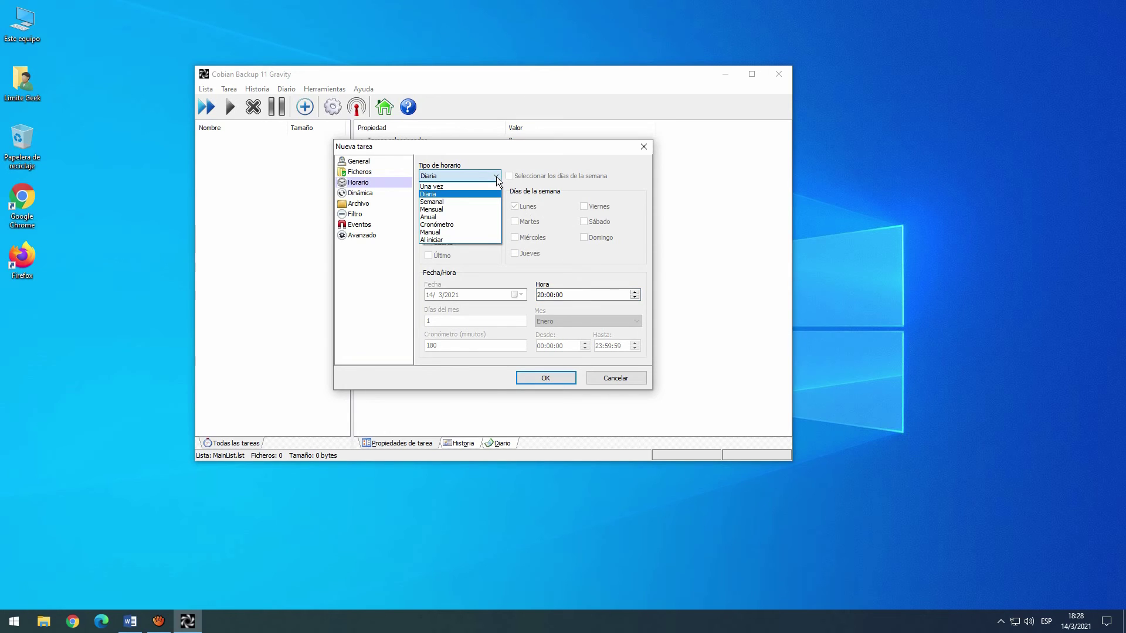
pyautogui.click(446, 231)
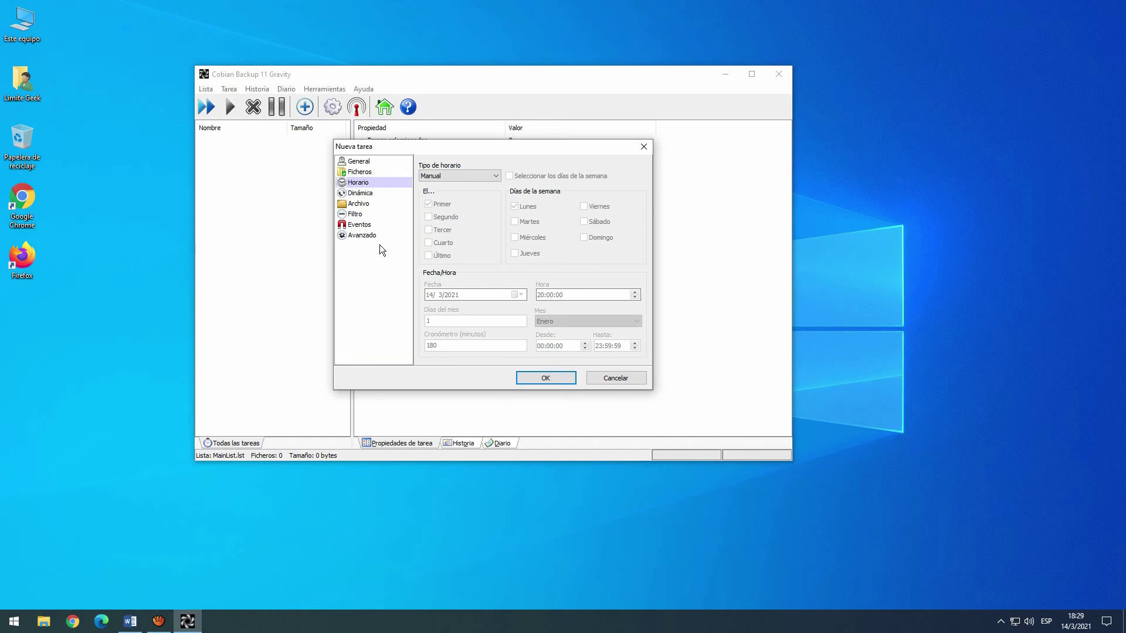
pyautogui.click(546, 378)
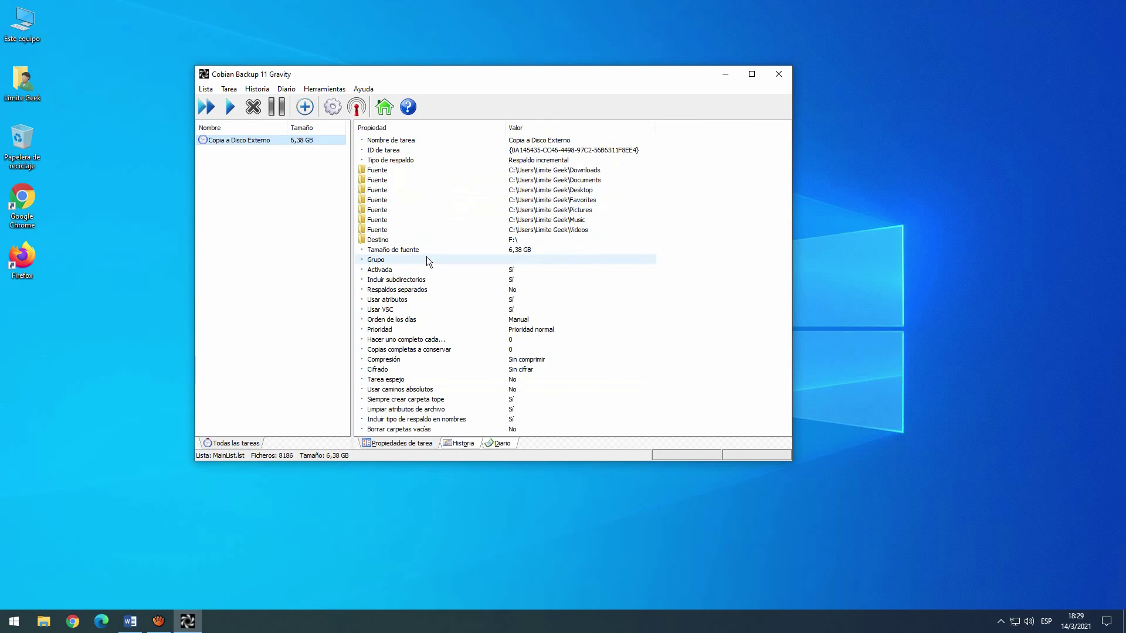
# Run the "Copia a Disco Externo" task, check the processed files in its log and close the backup window.
pyautogui.click(231, 108)
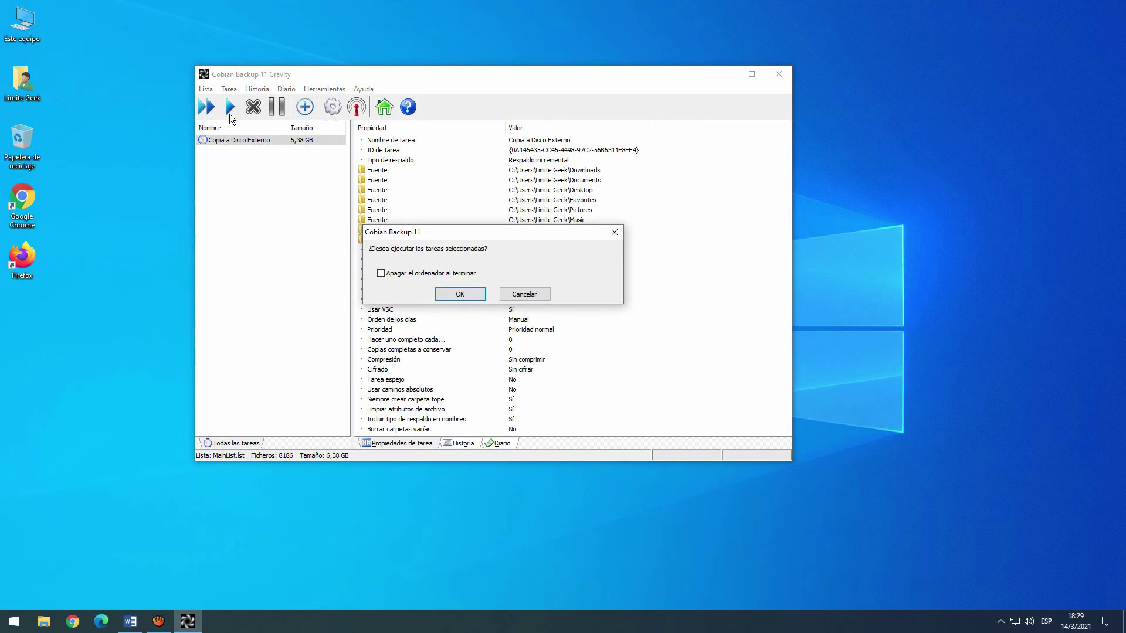
pyautogui.click(459, 295)
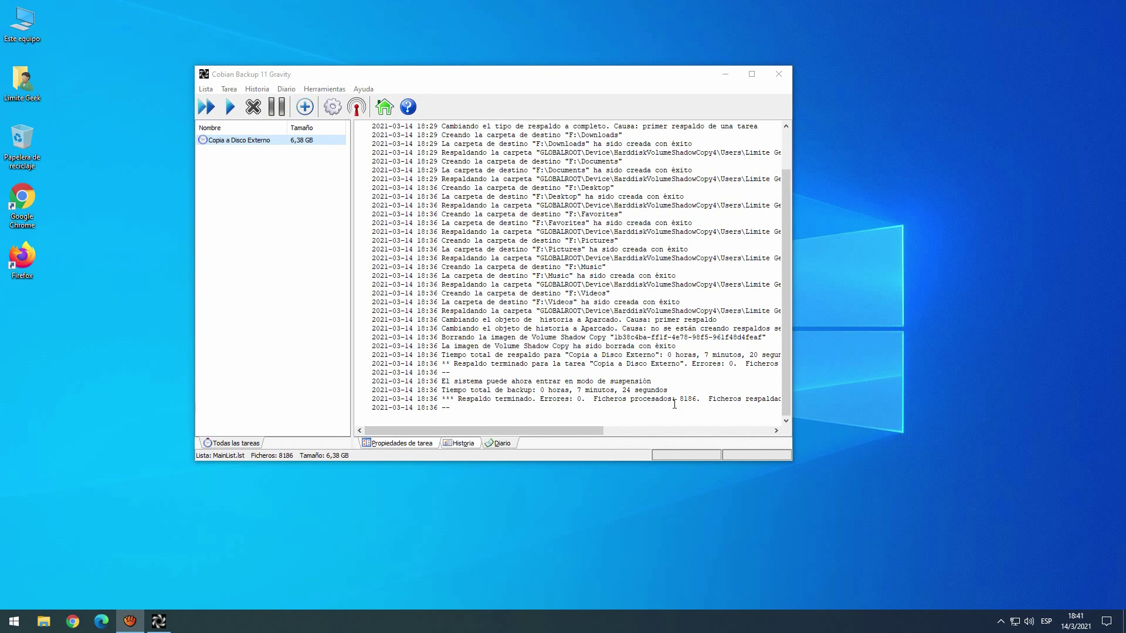
pyautogui.moveTo(705, 399); pyautogui.dragTo(671, 399)
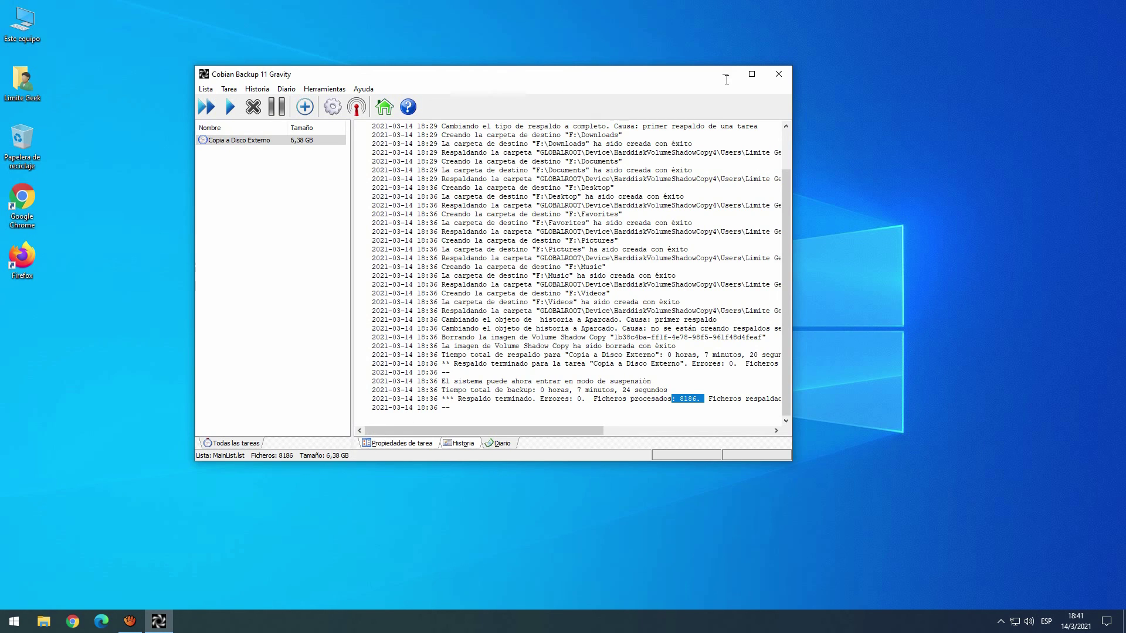
pyautogui.click(779, 73)
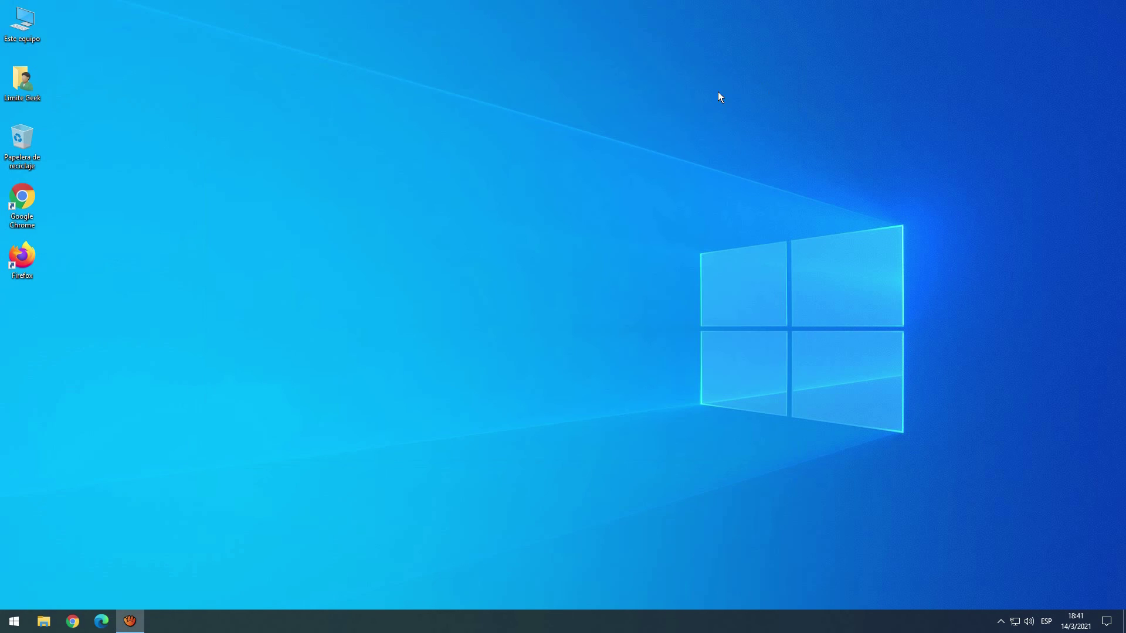
# Examine the copied folders on Disco Externo (F:) in File Explorer, and close the window.
pyautogui.doubleClick(18, 31)
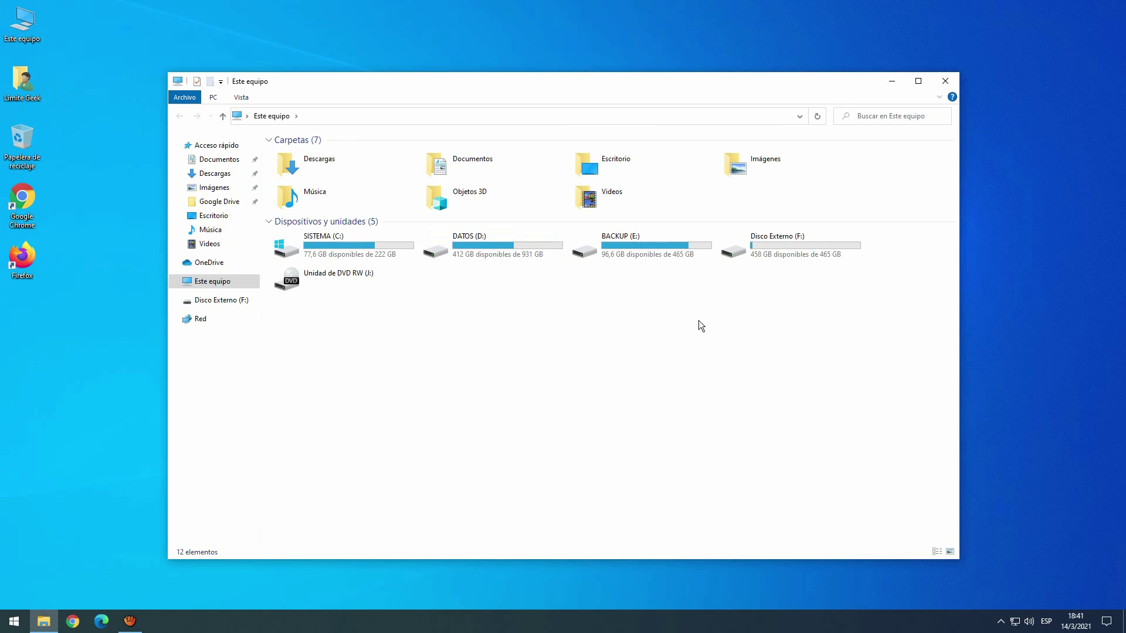
pyautogui.doubleClick(776, 251)
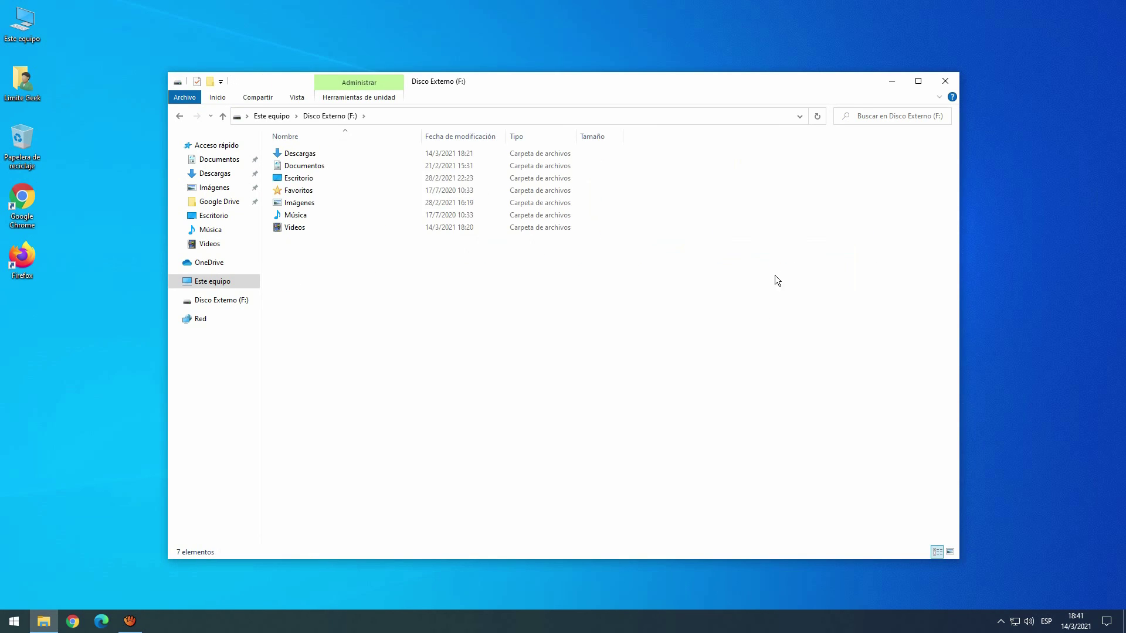
pyautogui.moveTo(293, 242); pyautogui.dragTo(304, 149)
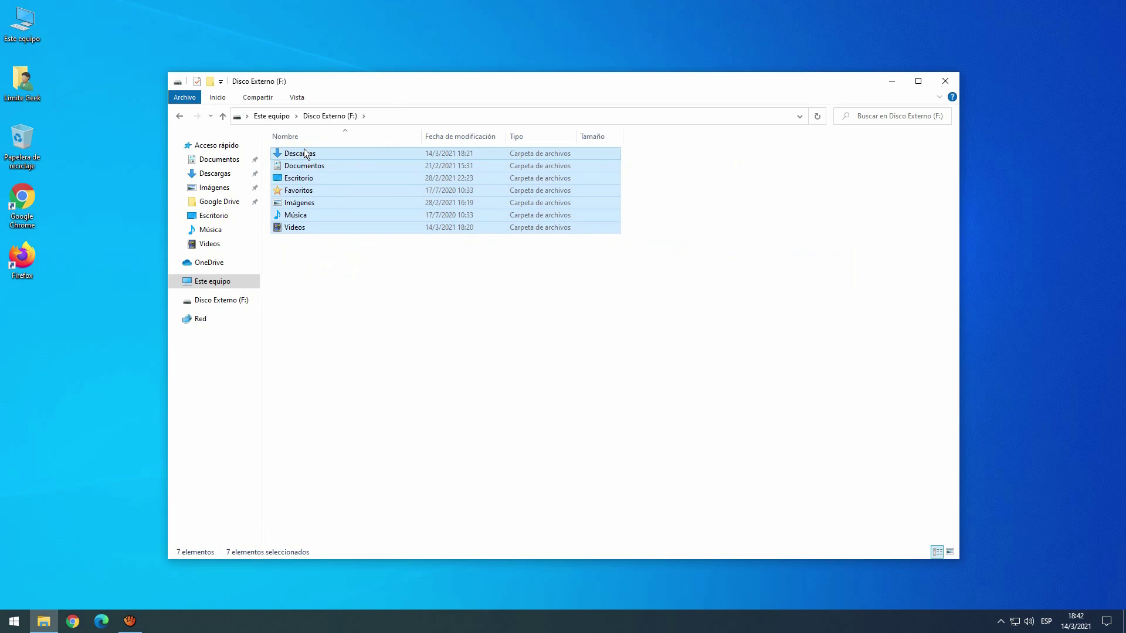
pyautogui.click(300, 244)
pyautogui.moveTo(300, 231)
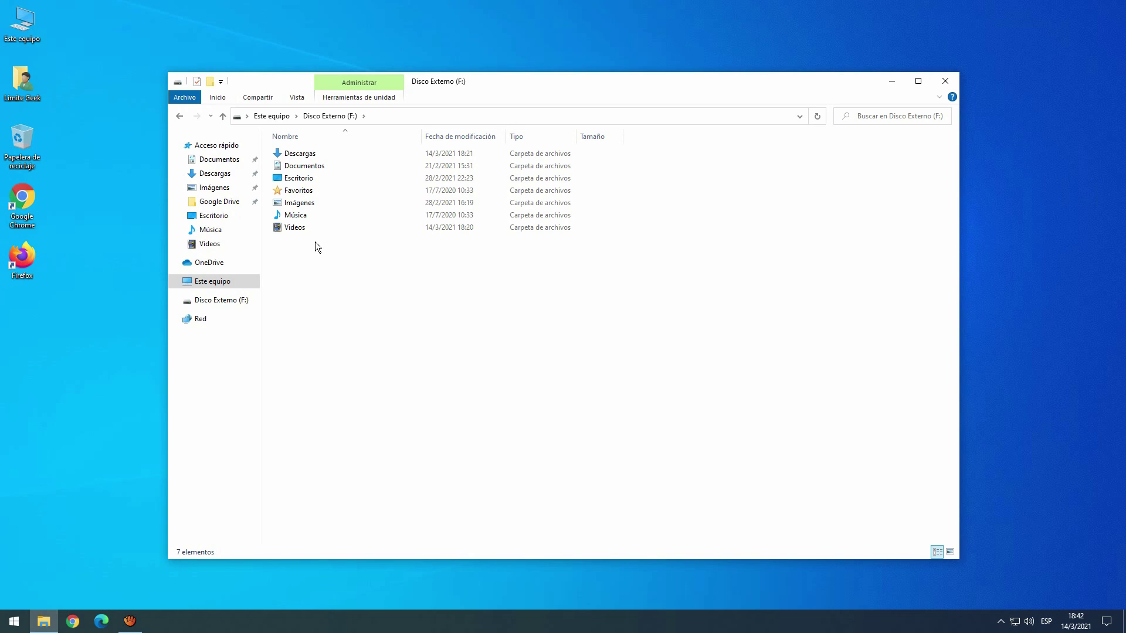
pyautogui.click(945, 81)
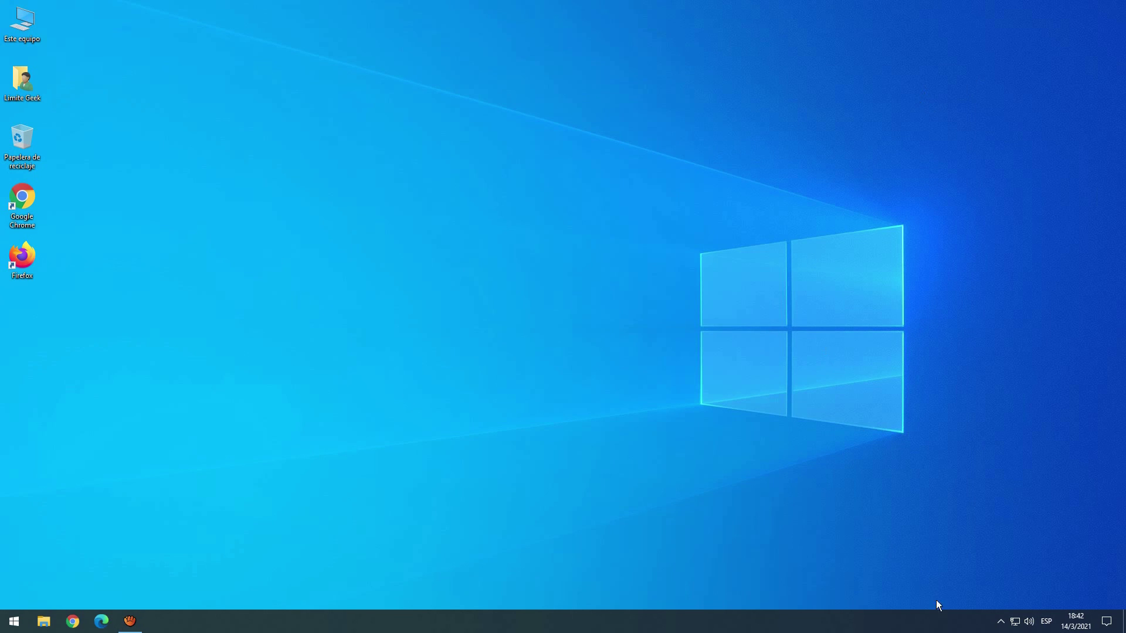
# Show the hidden background program icons of the notification area.
pyautogui.click(1001, 622)
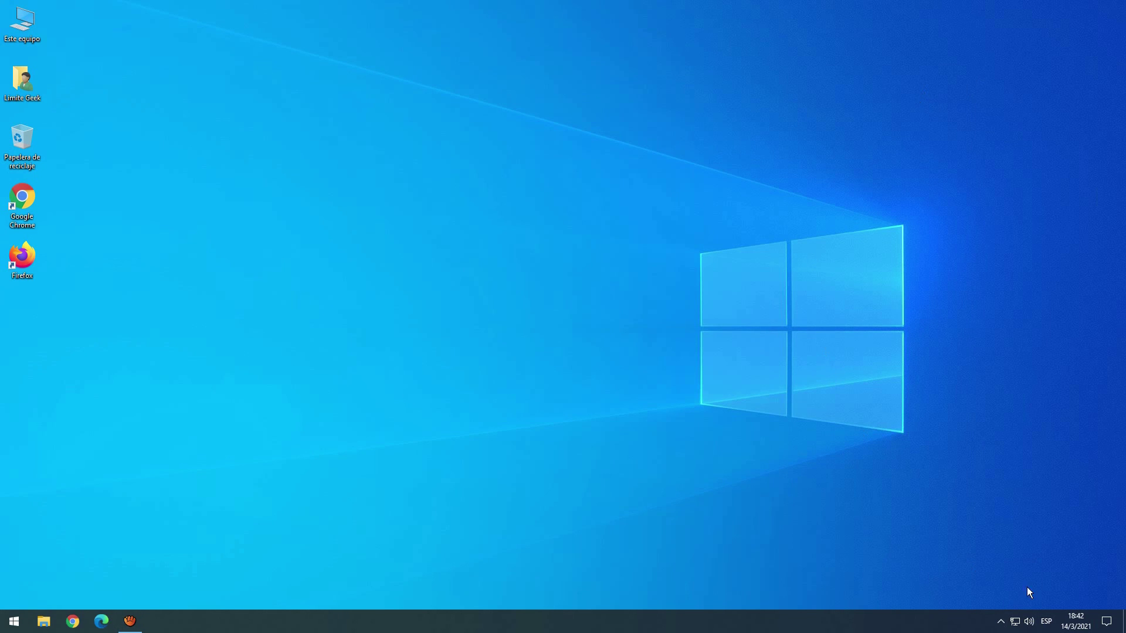